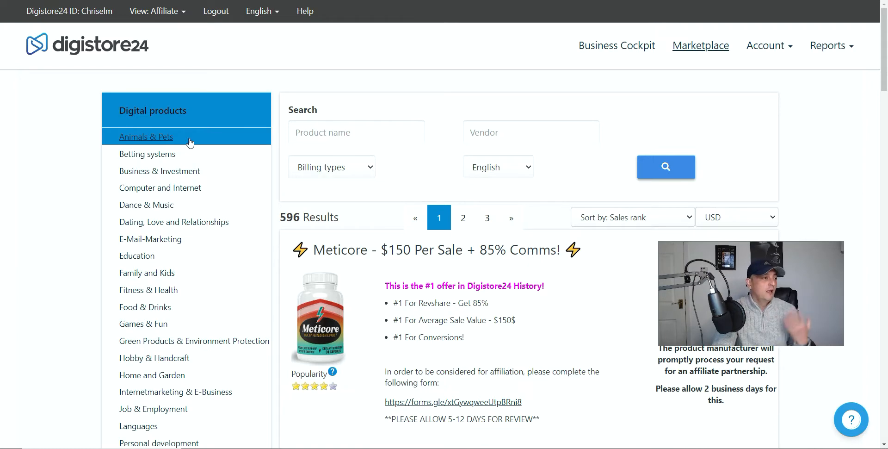
- Browse the digital product categories and show the Fitness & Health offers
scroll(284, 176, down, 3)
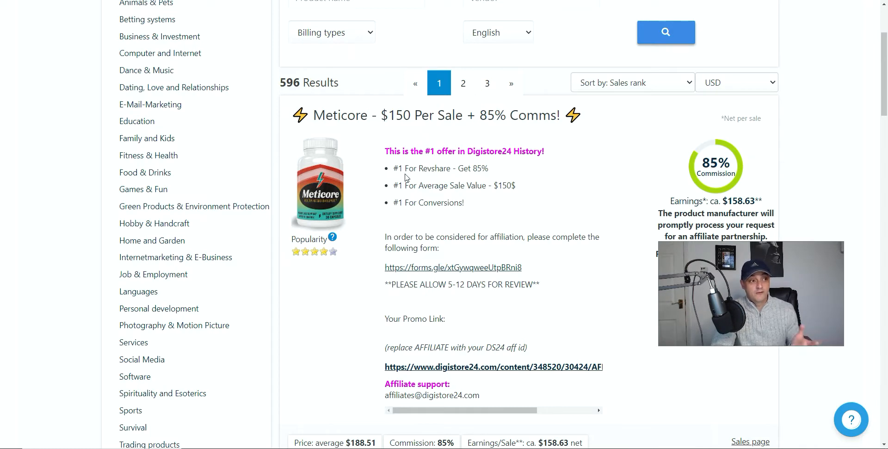
scroll(405, 177, down, 1)
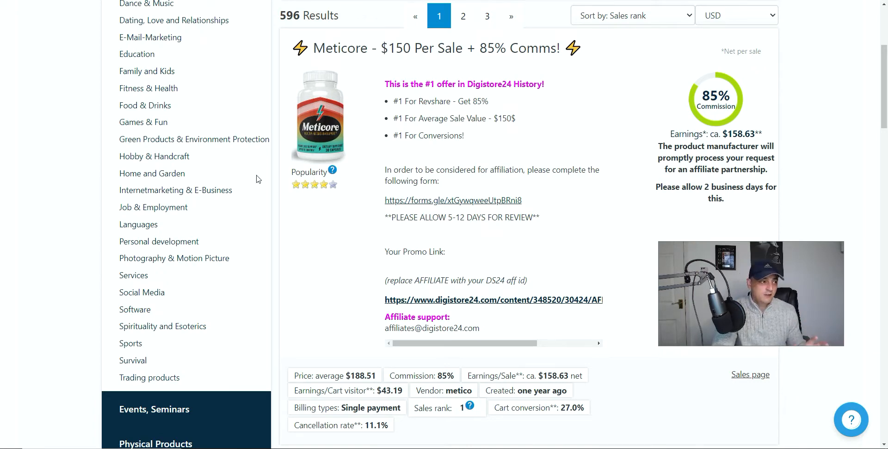
scroll(206, 89, up, 3)
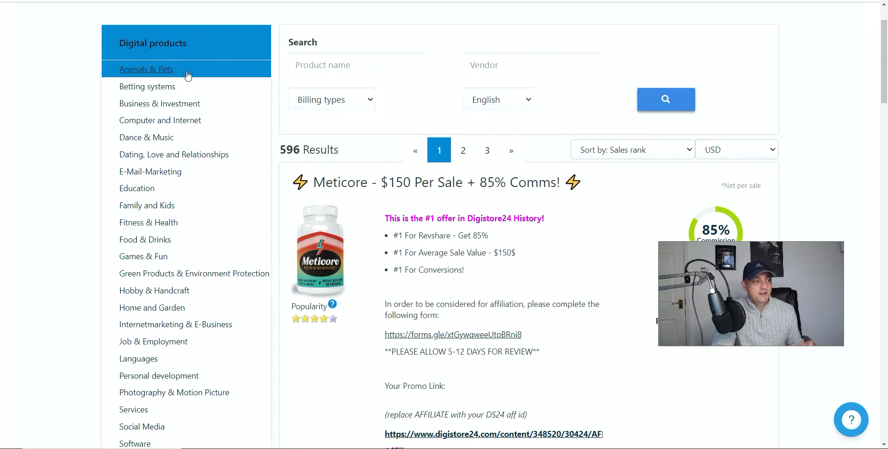
scroll(217, 139, down, 5)
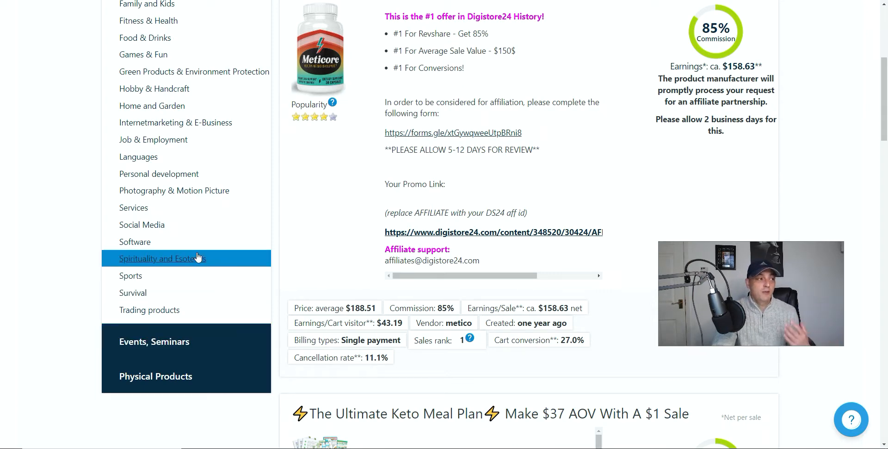
scroll(199, 256, up, 3)
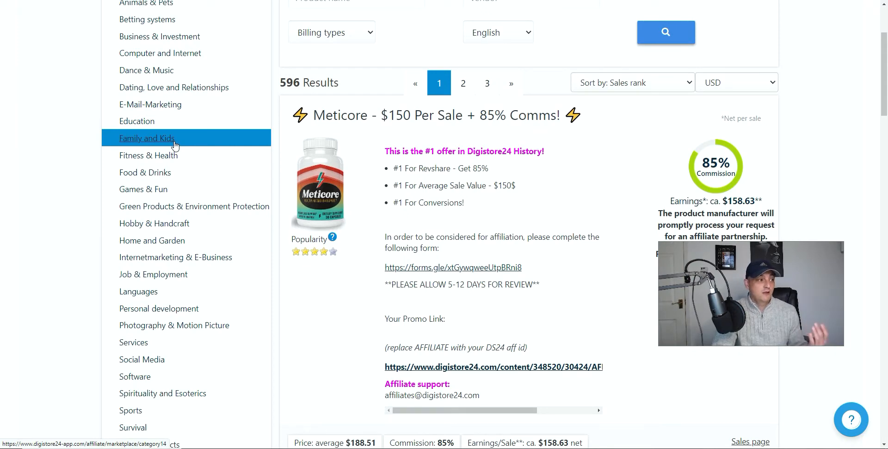
scroll(192, 213, up, 3)
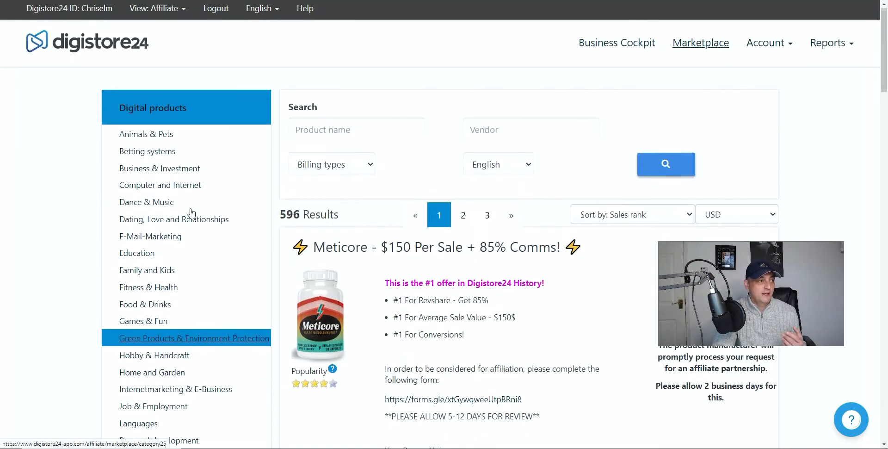
click(172, 293)
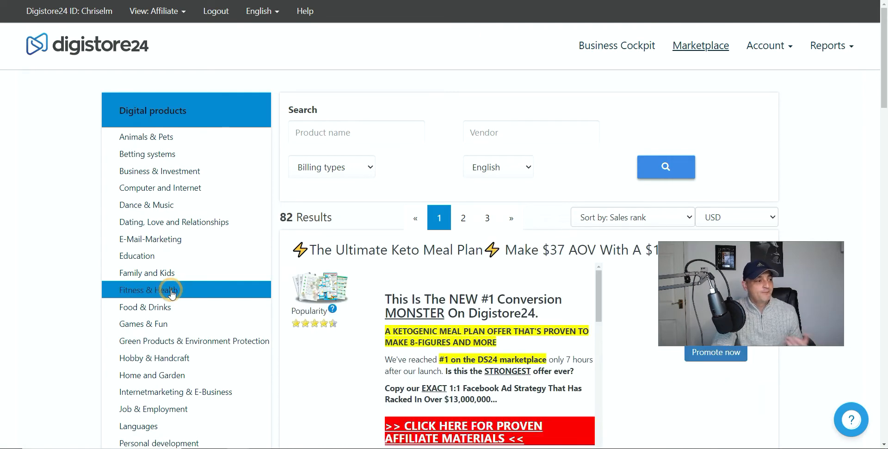
- Examine the Ultimate Keto Meal Plan offer's description, commission, earnings, billing type and cancellation rate
scroll(379, 249, down, 3)
scroll(406, 138, down, 2)
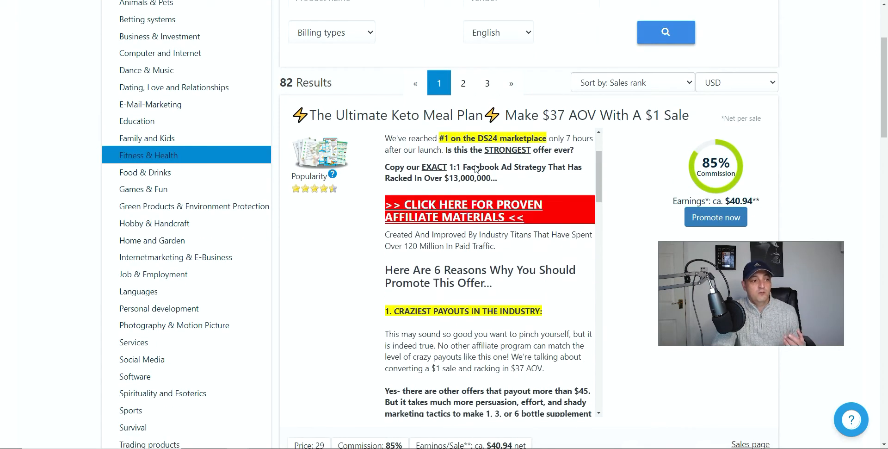
scroll(643, 183, down, 3)
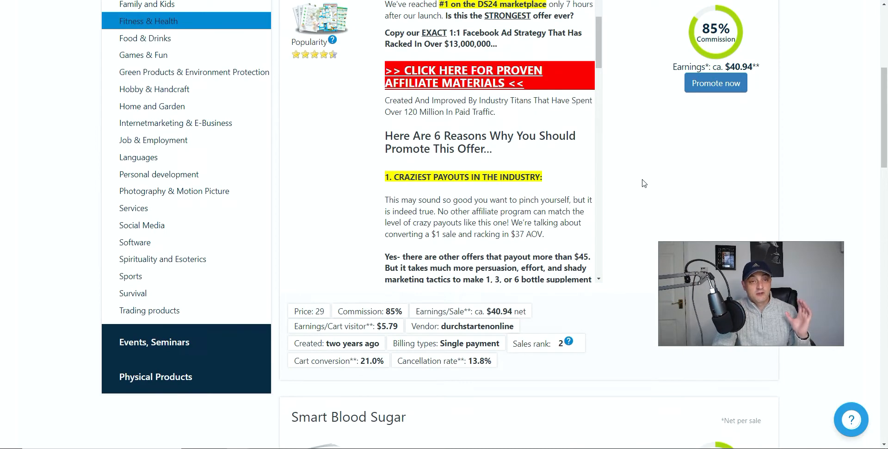
scroll(642, 183, up, 2)
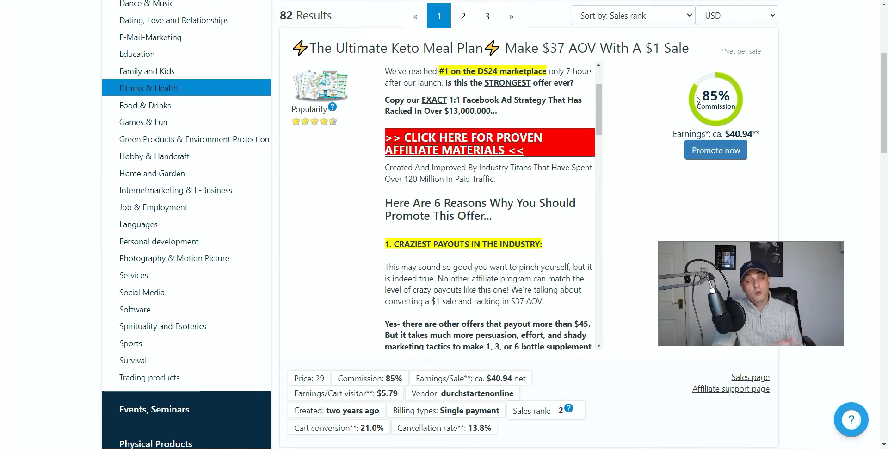
scroll(606, 190, down, 1)
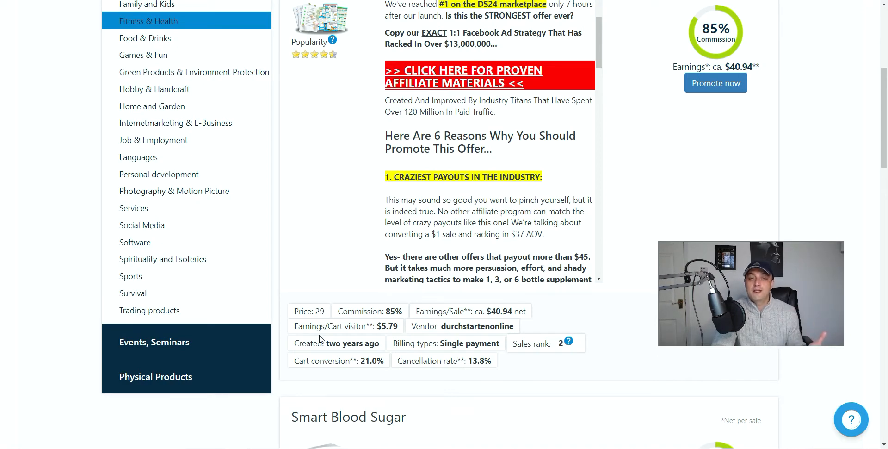
scroll(319, 338, down, 1)
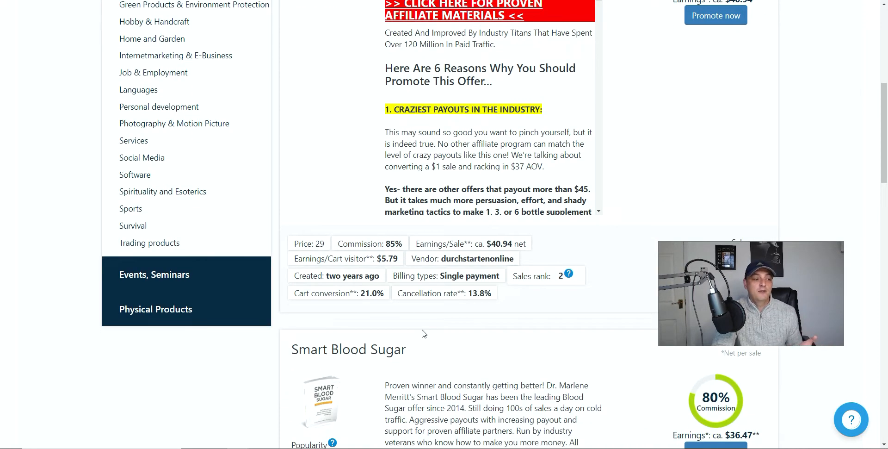
drag(395, 299, 492, 303)
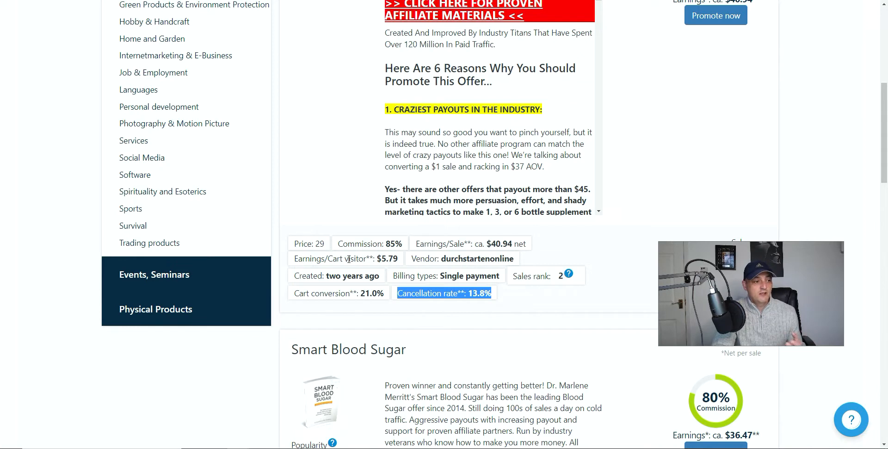
drag(309, 258, 502, 277)
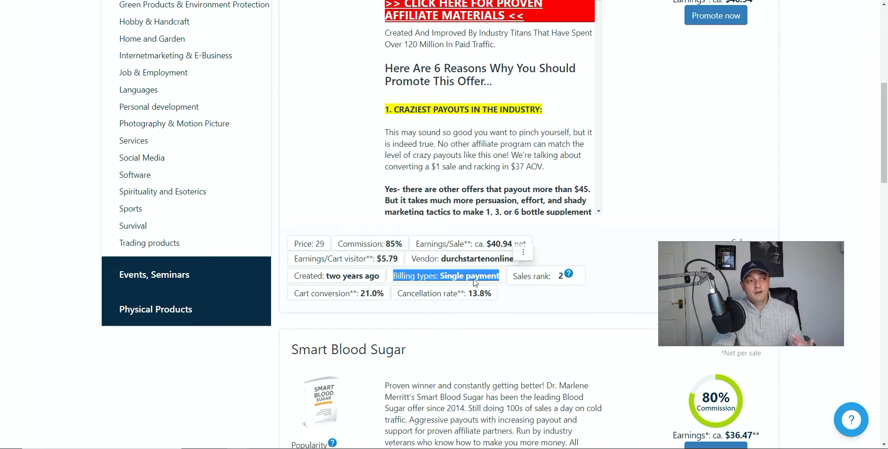
- Check which billing types the marketplace search can filter by, leaving the filter unset
scroll(474, 280, up, 3)
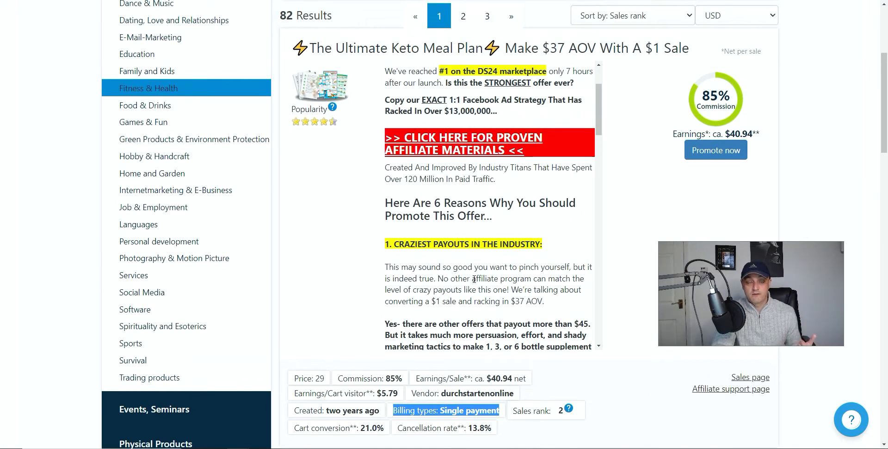
scroll(474, 279, up, 5)
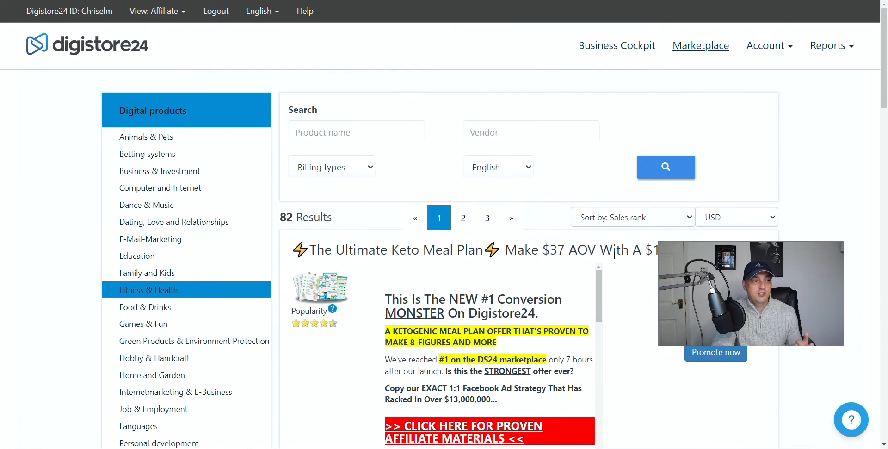
click(372, 169)
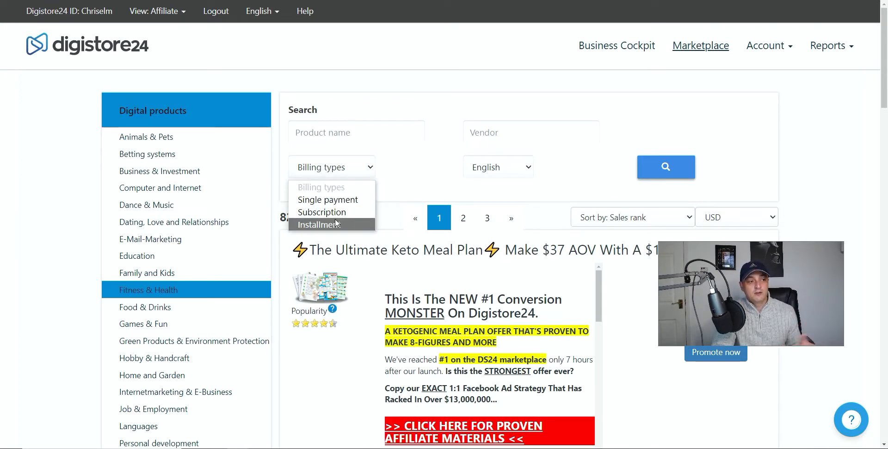
click(630, 311)
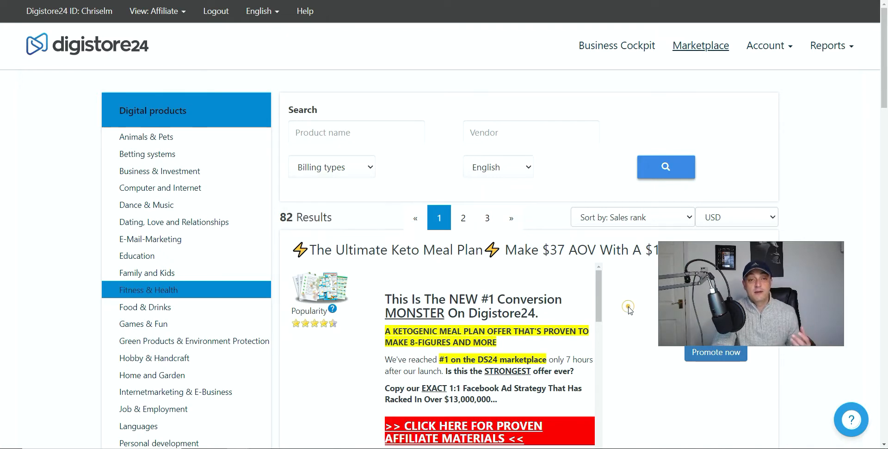
- Compare the statistics and support links of the Ultimate Keto Meal Plan and Smart Blood Sugar offers
scroll(630, 311, down, 4)
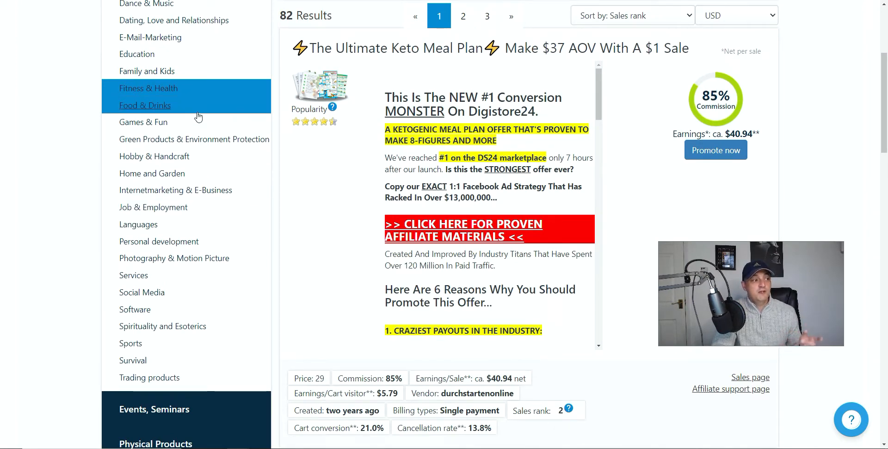
scroll(638, 177, down, 4)
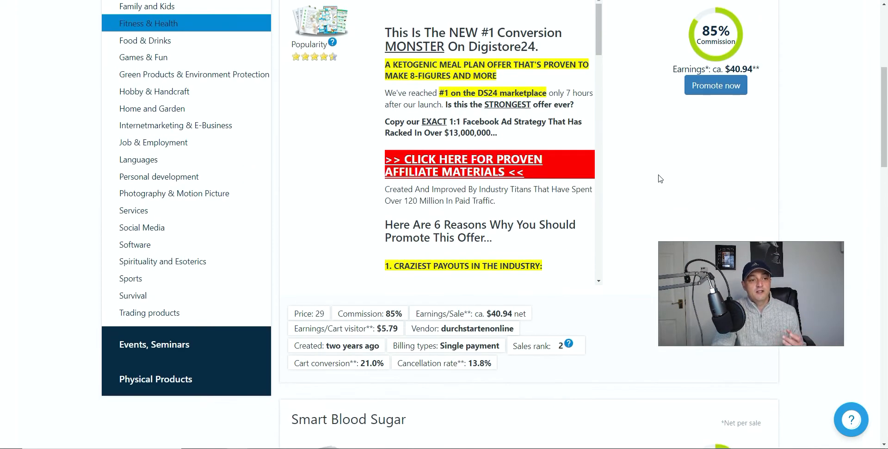
scroll(637, 177, down, 1)
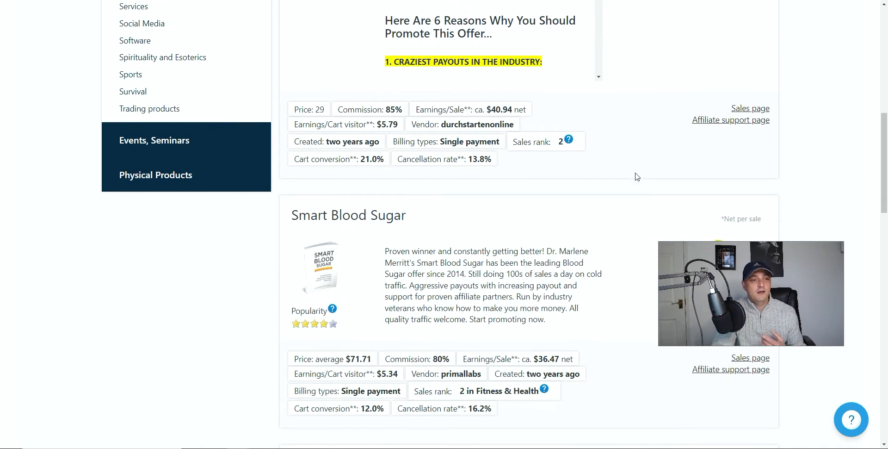
scroll(636, 177, up, 4)
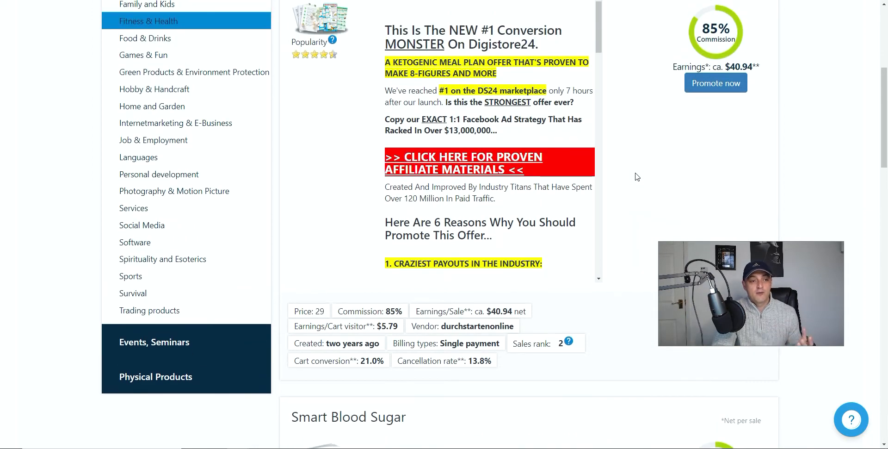
scroll(636, 177, down, 1)
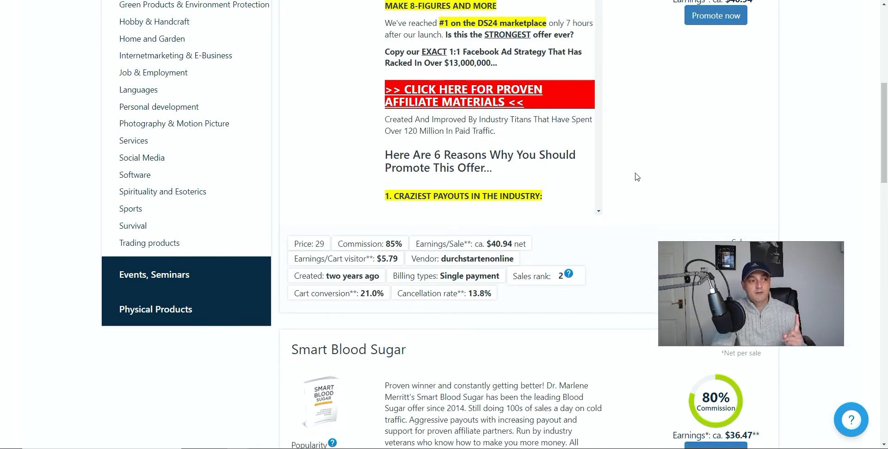
scroll(637, 176, down, 1)
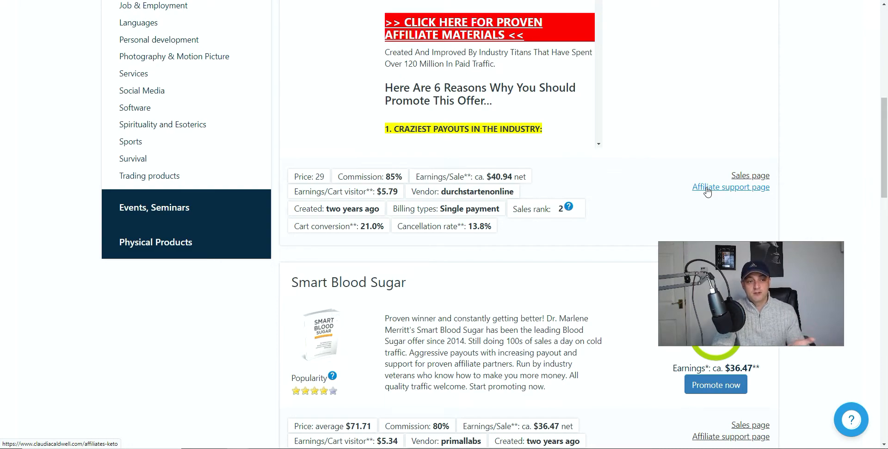
scroll(707, 191, down, 2)
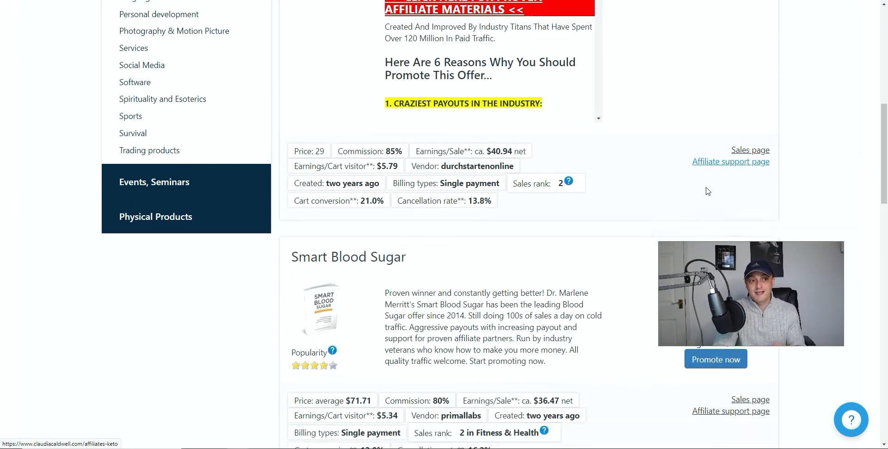
scroll(732, 181, up, 10)
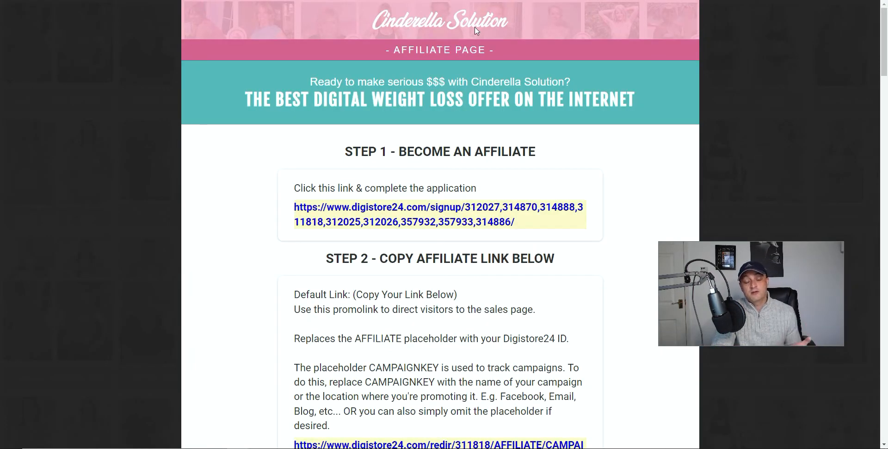
- Review the Cinderella Solution affiliate page, from the sign-up and link instructions to the Facebook ad resources
scroll(590, 126, down, 2)
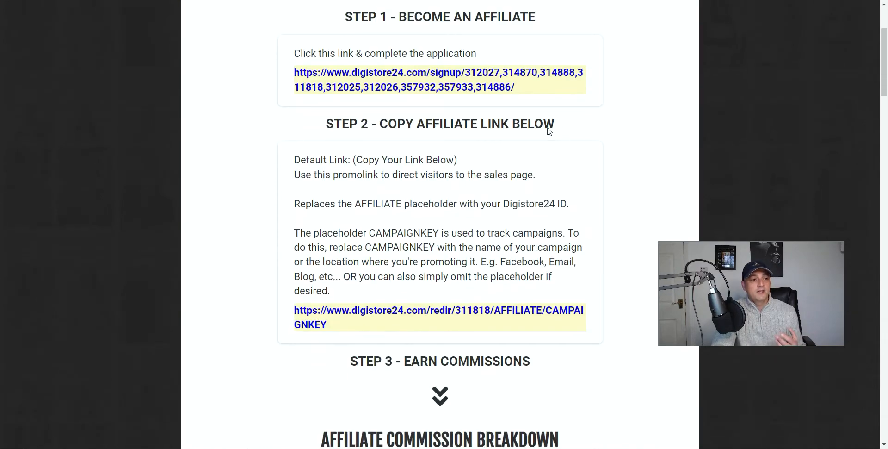
scroll(521, 141, down, 4)
scroll(639, 166, down, 10)
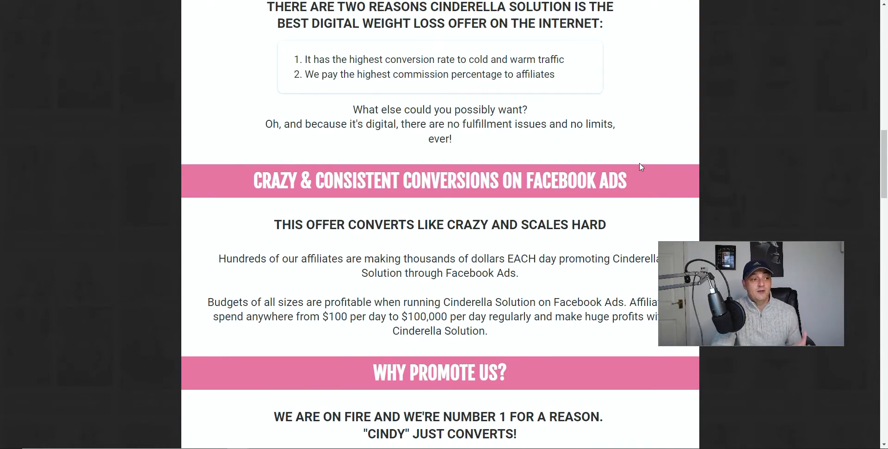
scroll(639, 164, down, 11)
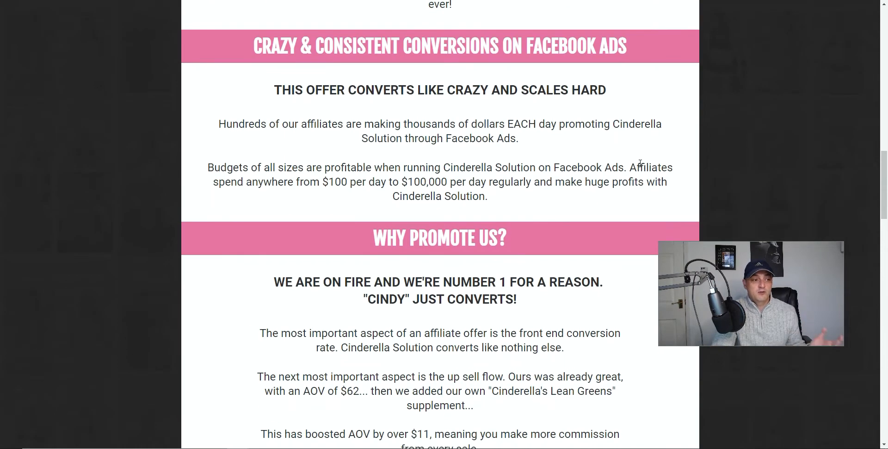
scroll(640, 164, down, 10)
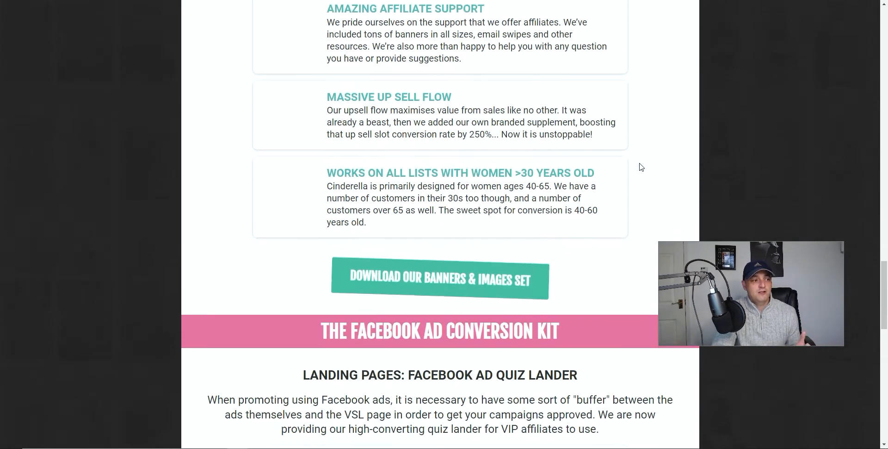
scroll(641, 166, down, 5)
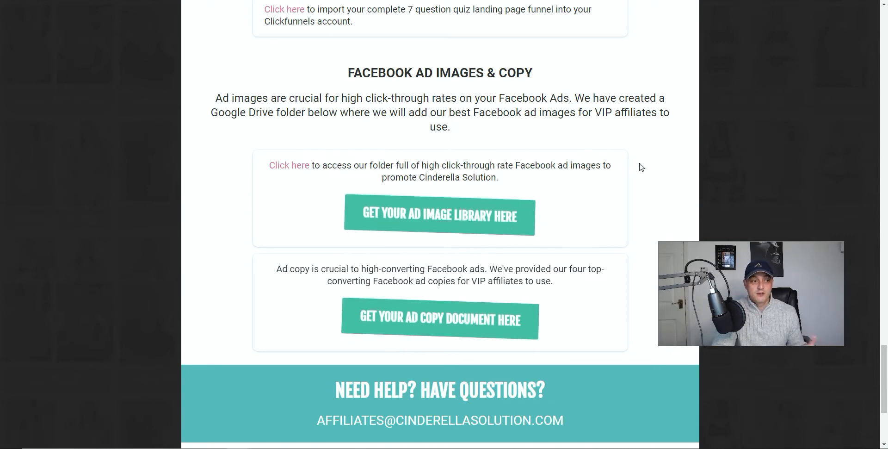
scroll(641, 166, down, 1)
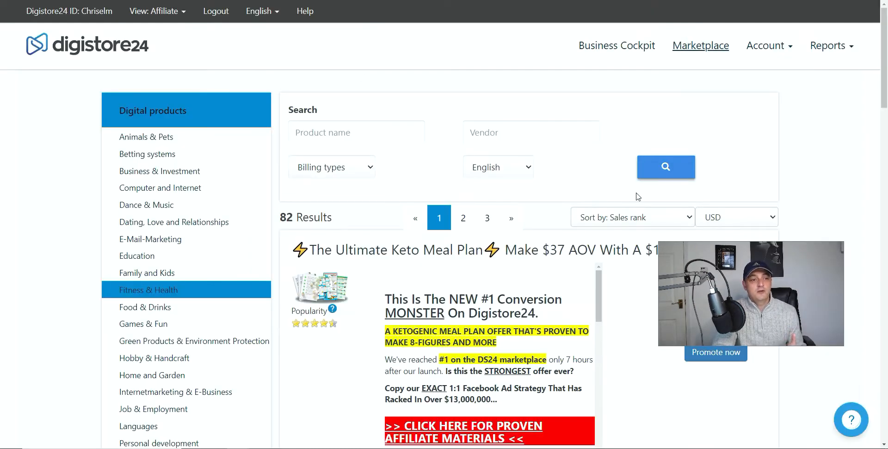
- Request to promote the Ultimate Keto Meal Plan offer to get its promolink
scroll(636, 195, down, 7)
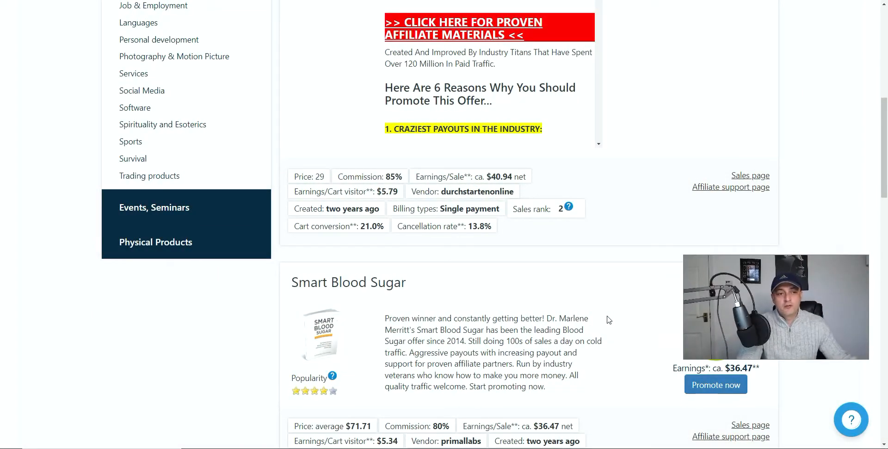
scroll(667, 281, up, 3)
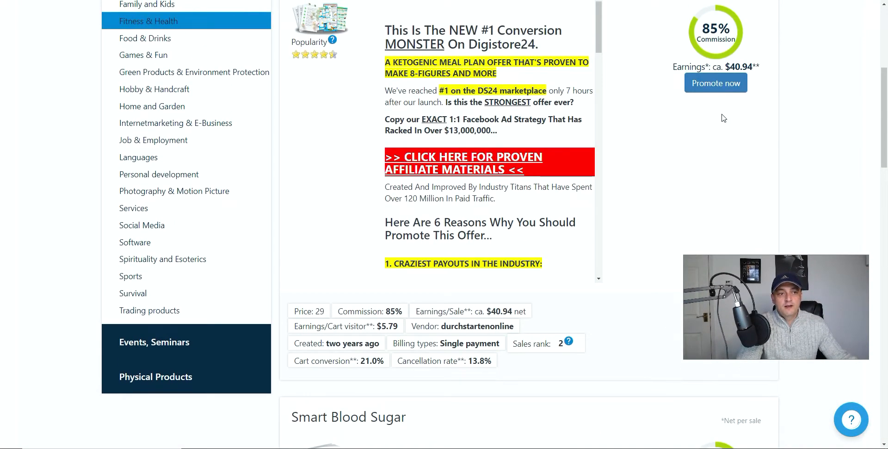
click(718, 89)
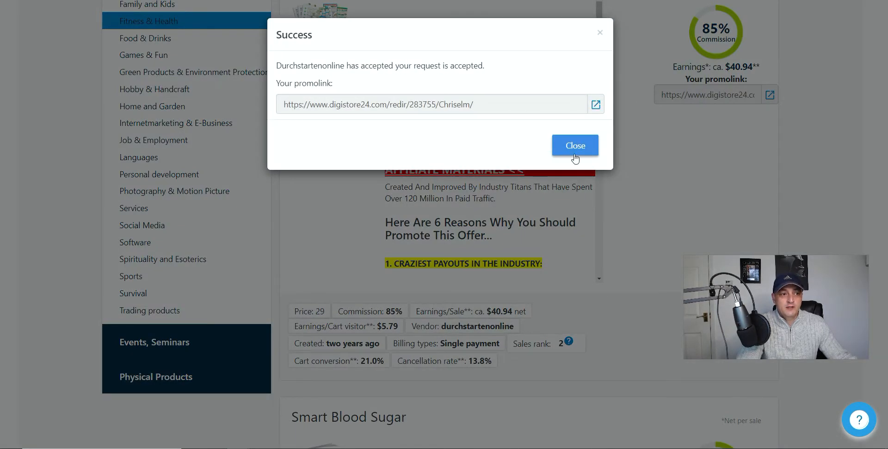
- Open the Ultimate Keto Meal Plan promolink to check its landing page, and close both that page and the promolink confirmation
click(582, 105)
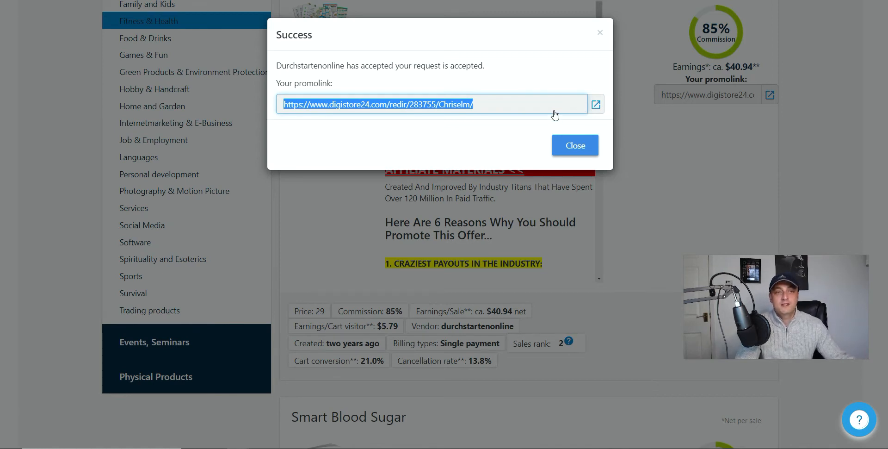
click(595, 104)
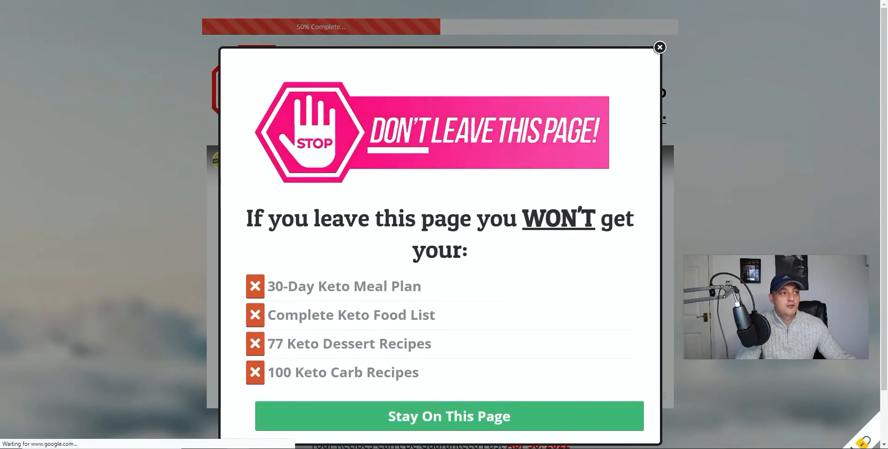
key(ctrl+w)
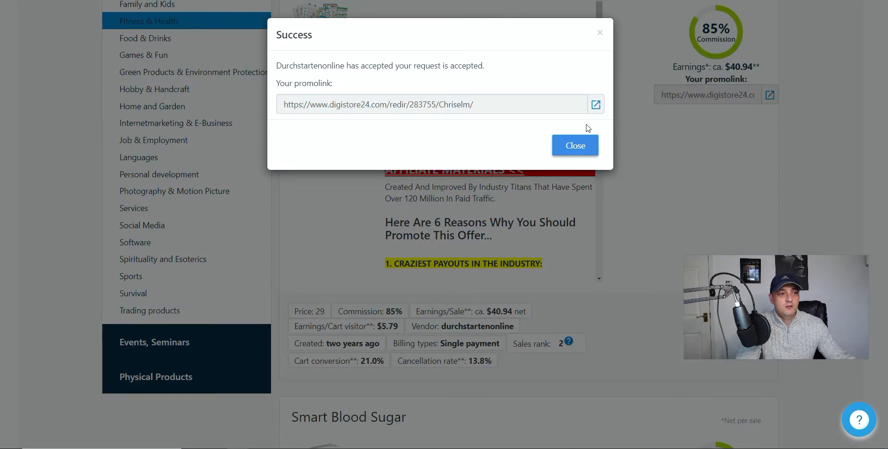
click(574, 152)
scroll(590, 222, up, 1)
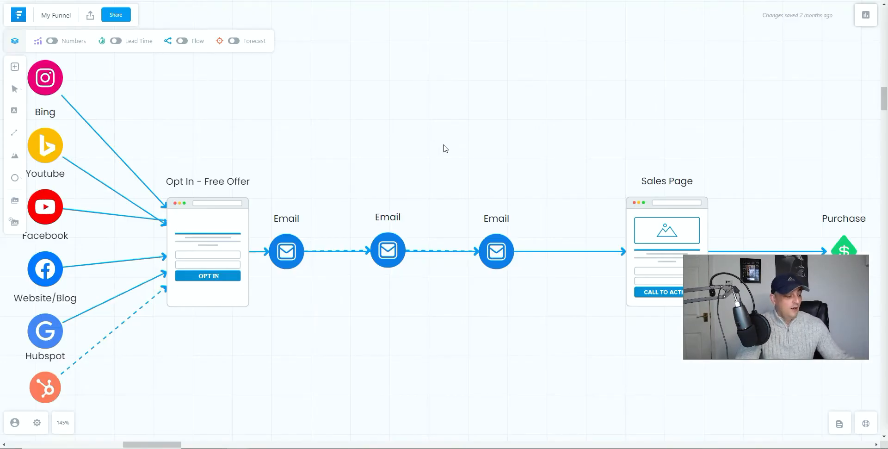
- In the My Funnel diagram, move the Sales Page closer to the last Email and slightly reposition the Purchase and Instagram icons
scroll(444, 147, down, 3)
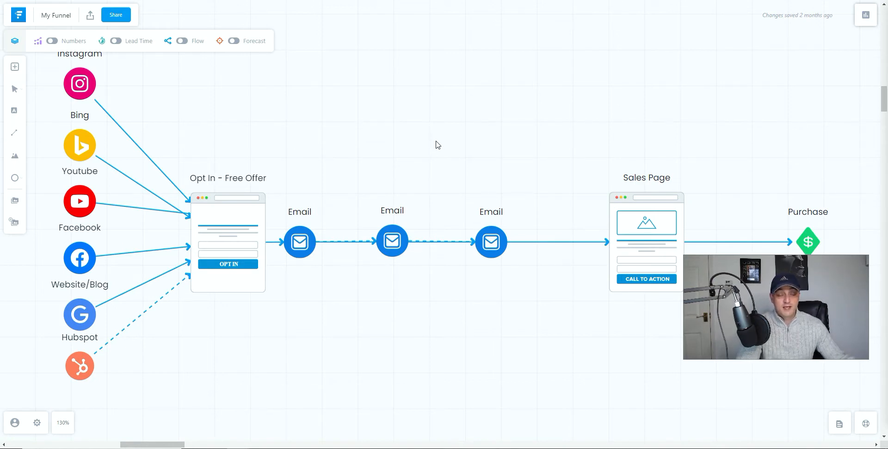
mouse_move(103, 205)
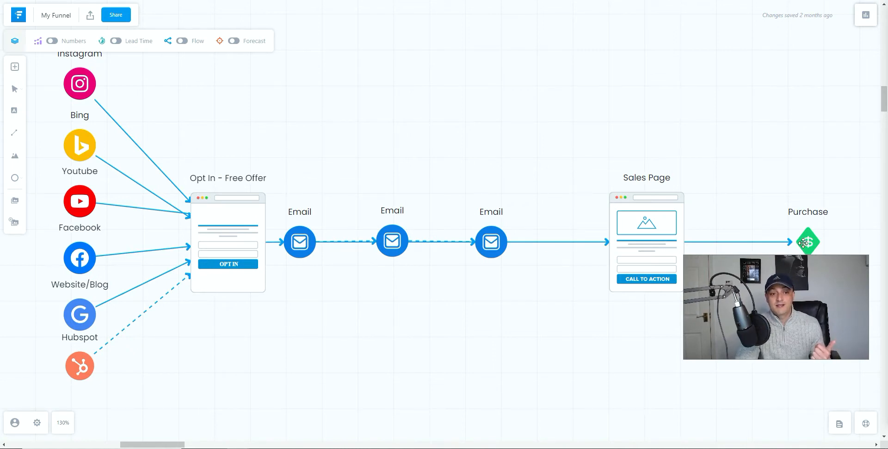
drag(807, 240, 812, 224)
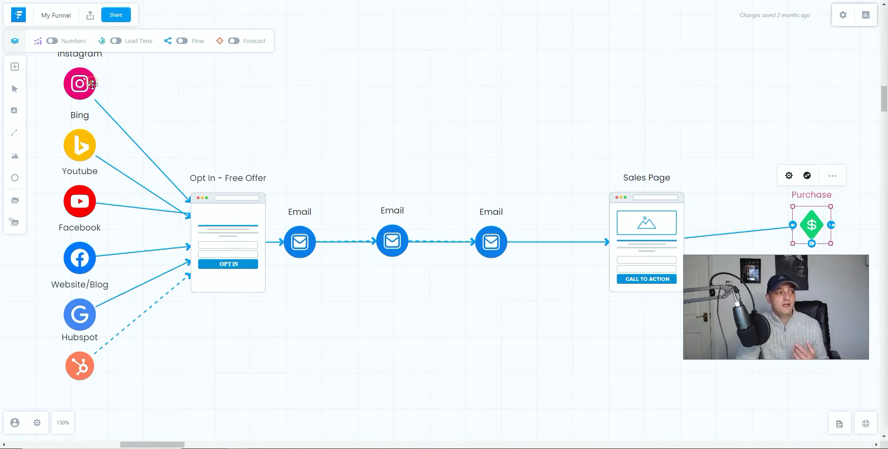
drag(92, 84, 96, 87)
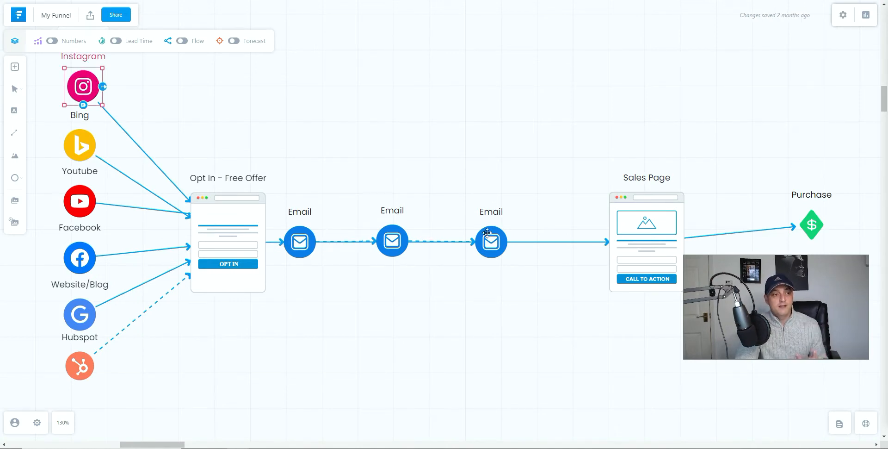
drag(647, 221, 602, 222)
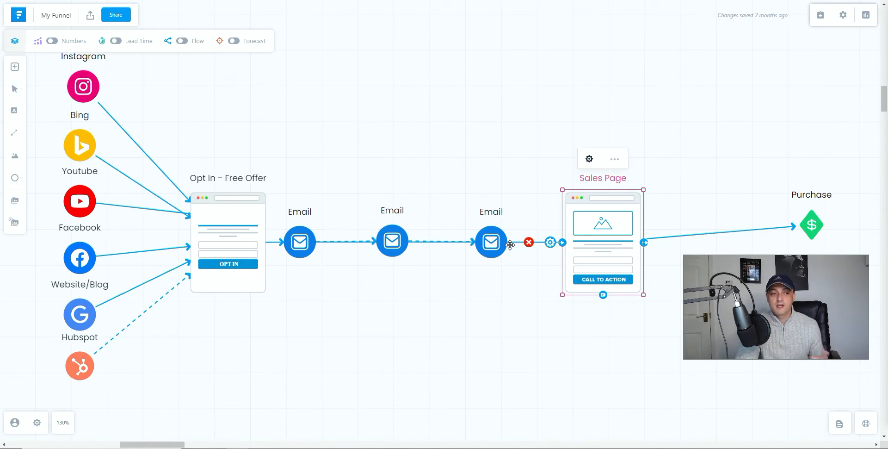
drag(811, 225, 812, 231)
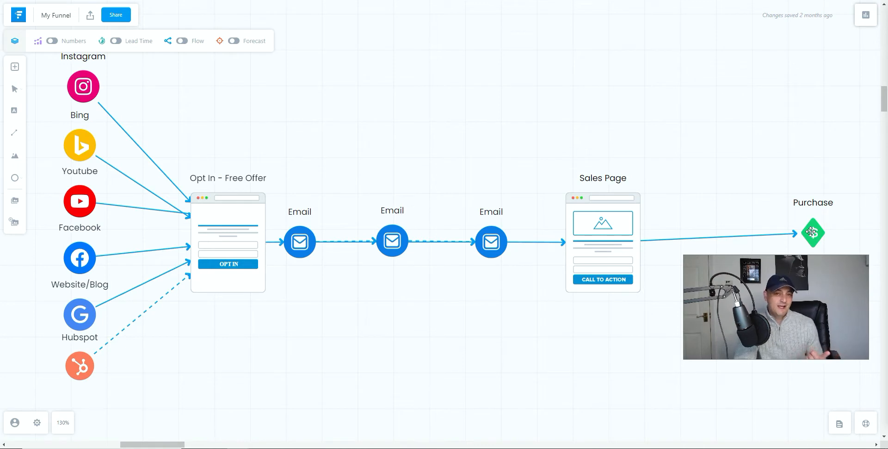
drag(810, 231, 810, 232)
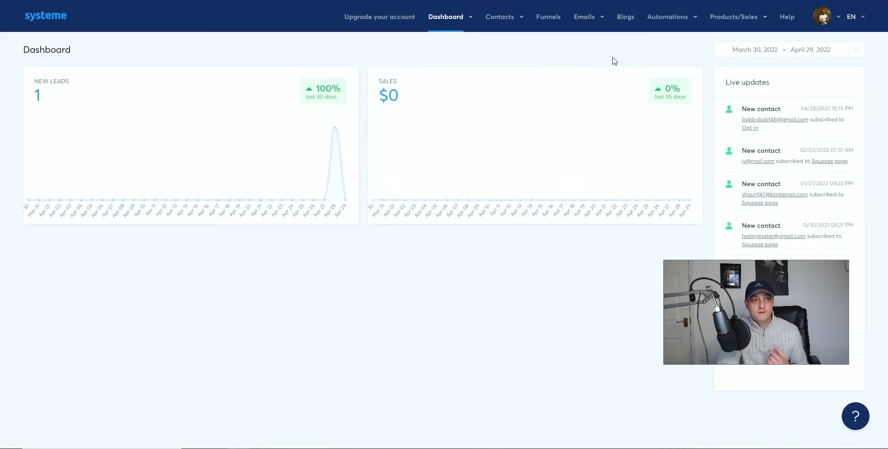
- In systeme.io, create a "Build an audience" funnel named with the saved full name, and delete its Thank You / Download step
click(550, 21)
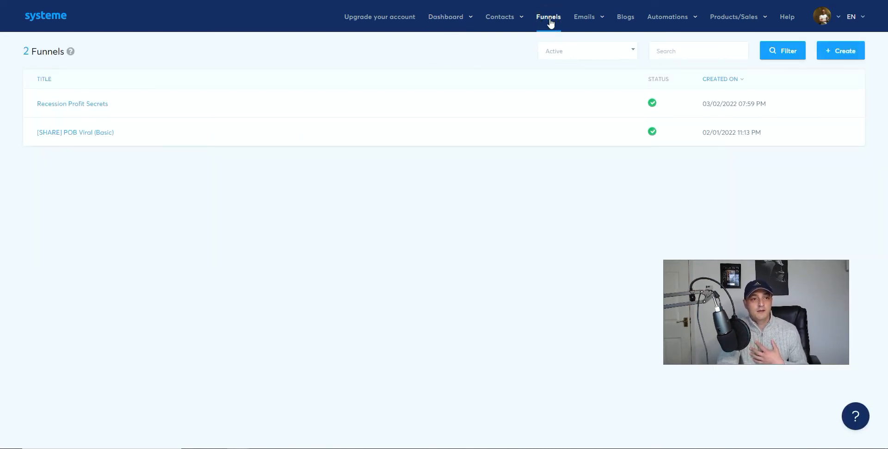
click(838, 57)
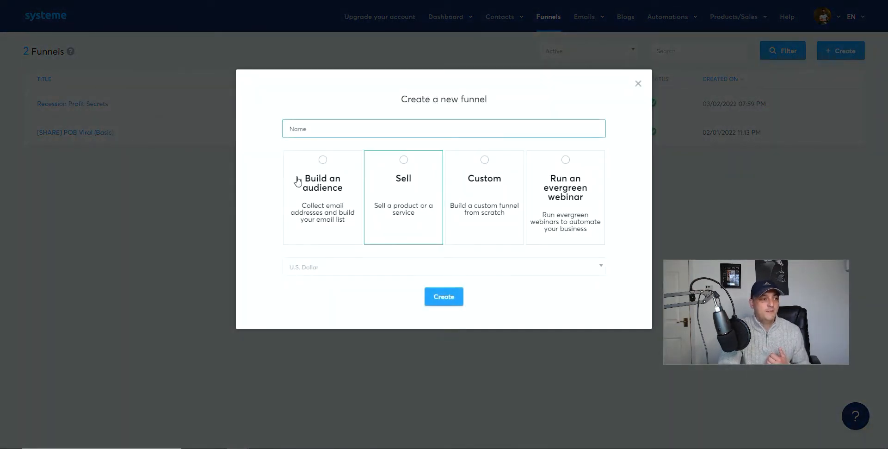
click(314, 128)
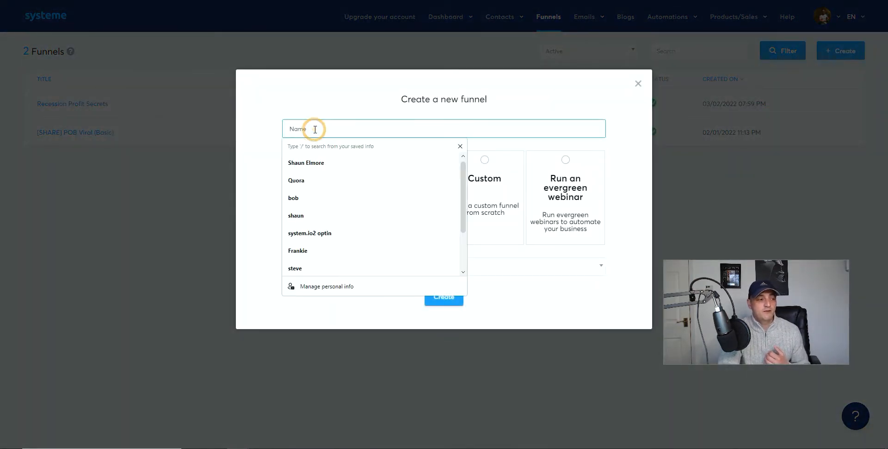
click(318, 162)
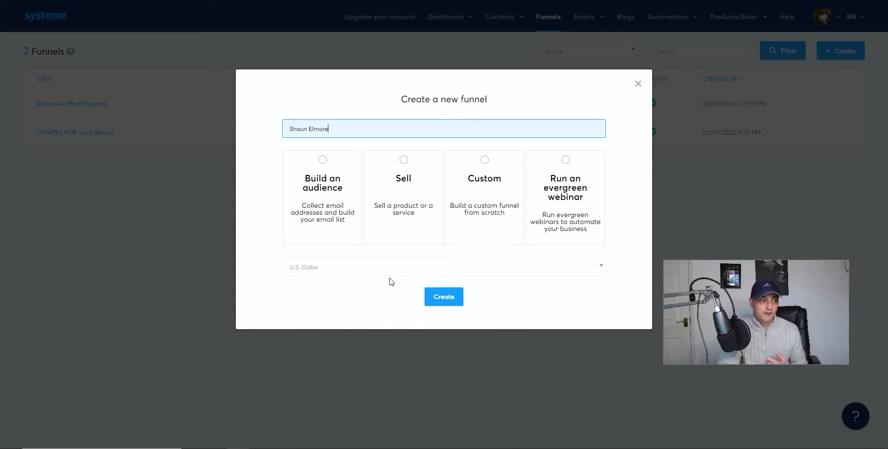
click(324, 161)
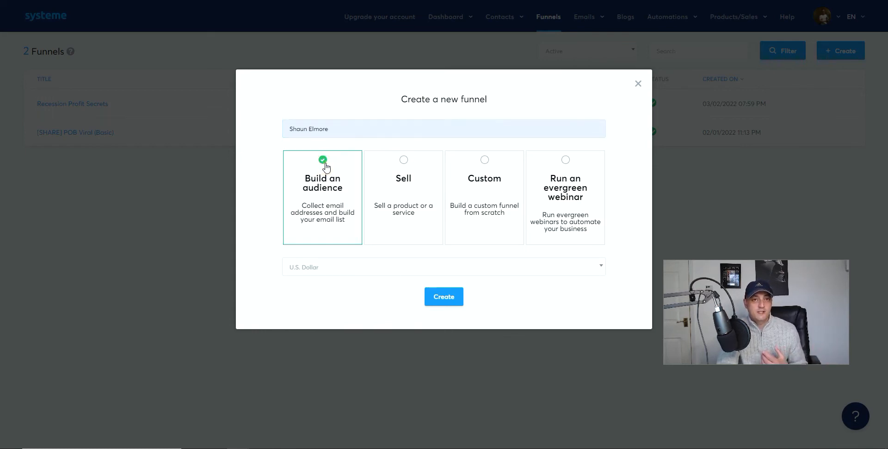
click(447, 297)
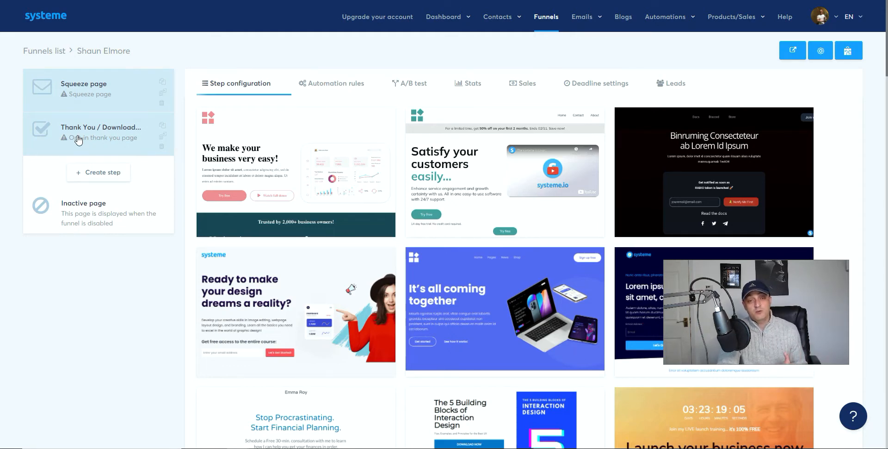
click(162, 147)
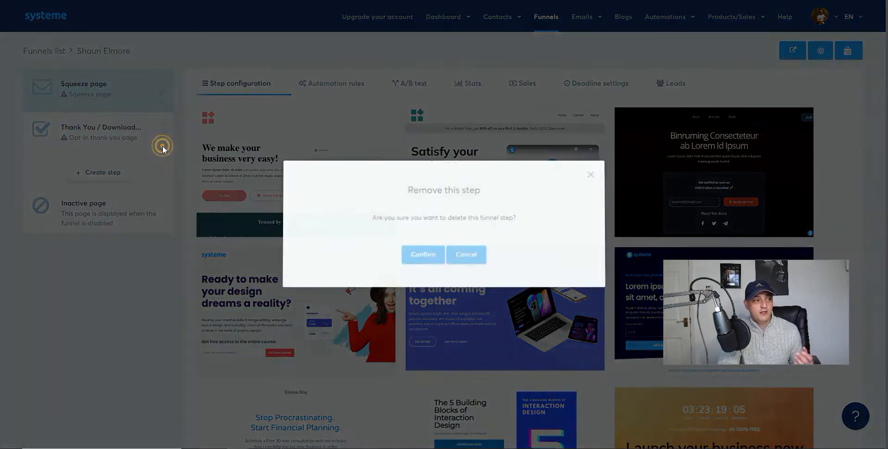
click(430, 254)
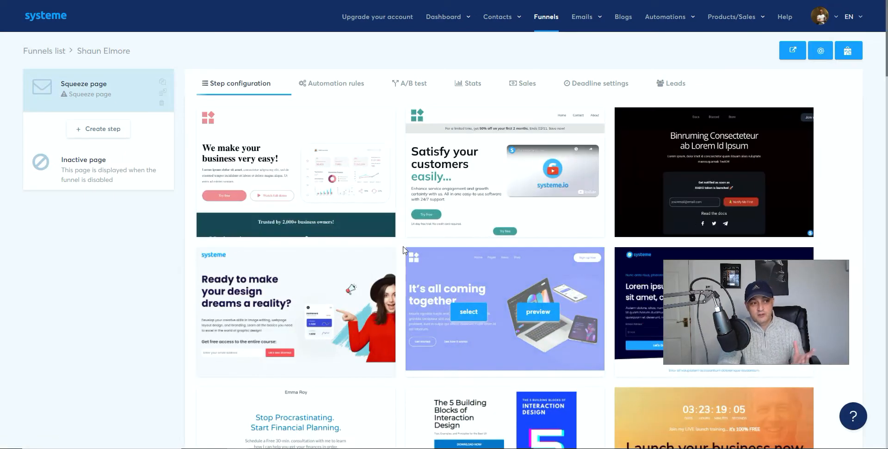
- Browse the squeeze page templates and select the "UX Design in Action" book template with the name and email form
scroll(390, 219, down, 2)
scroll(395, 217, down, 4)
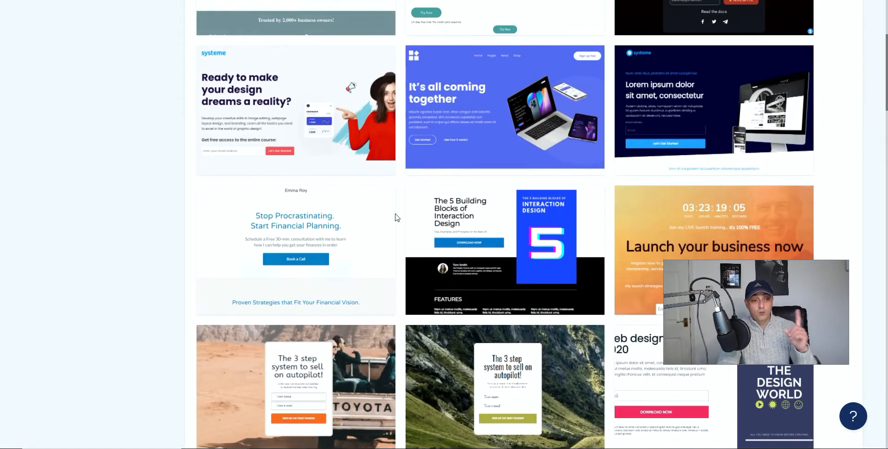
scroll(395, 214, down, 5)
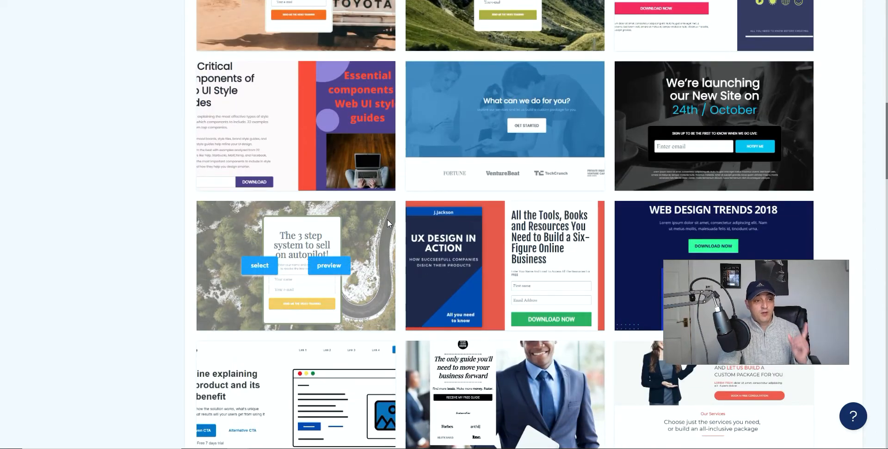
scroll(387, 219, down, 11)
scroll(385, 222, up, 8)
scroll(386, 224, up, 15)
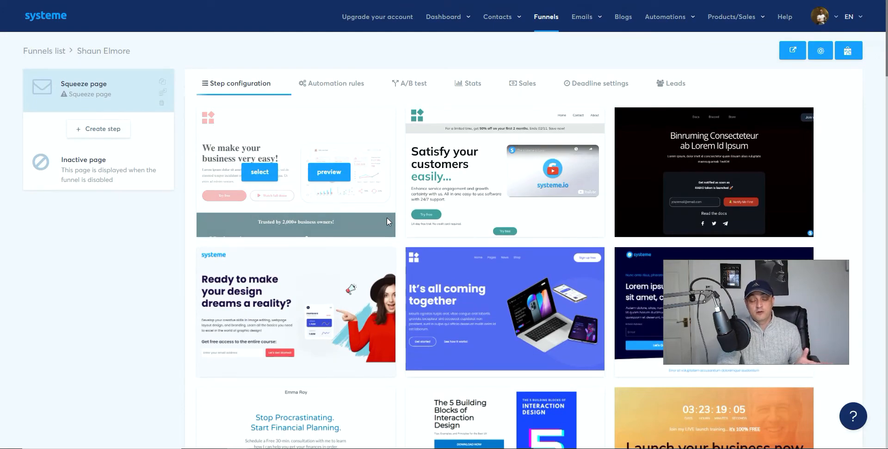
scroll(386, 217, down, 7)
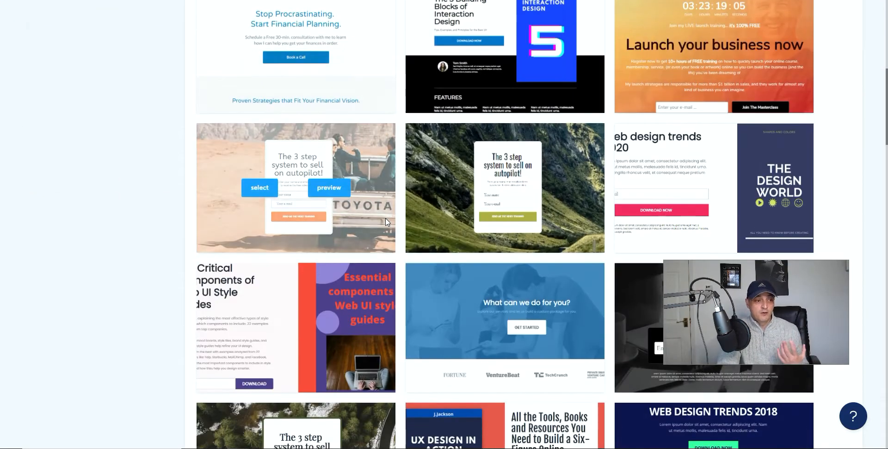
scroll(385, 218, down, 4)
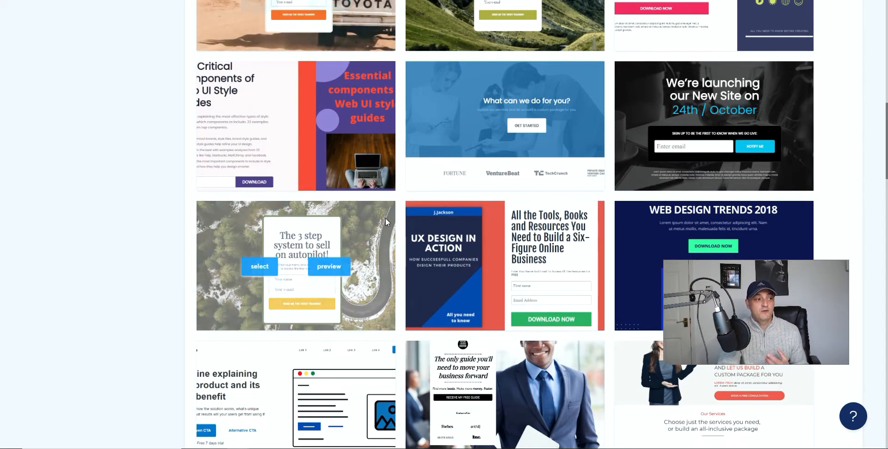
mouse_move(479, 243)
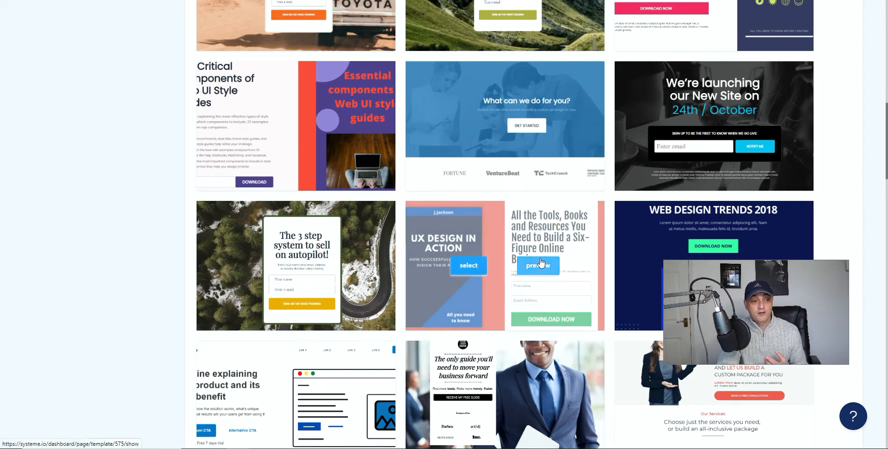
click(475, 268)
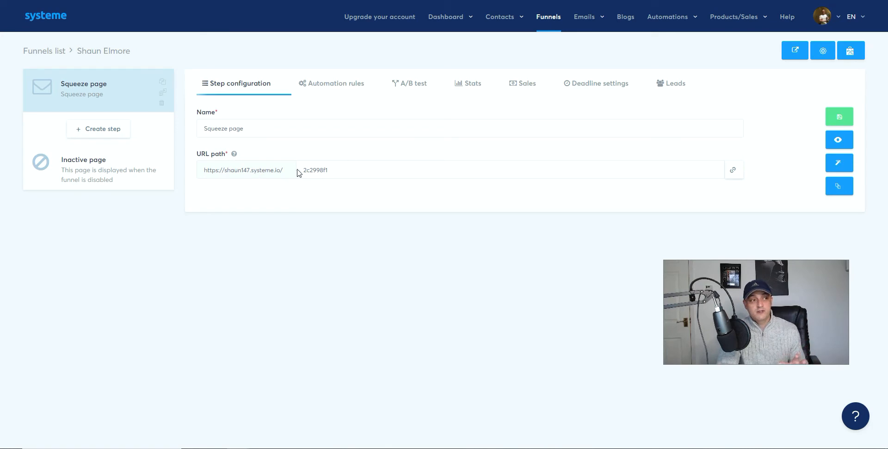
- Open the squeeze page in the page editor and inspect its book image, headline and first name field without changing them
click(361, 169)
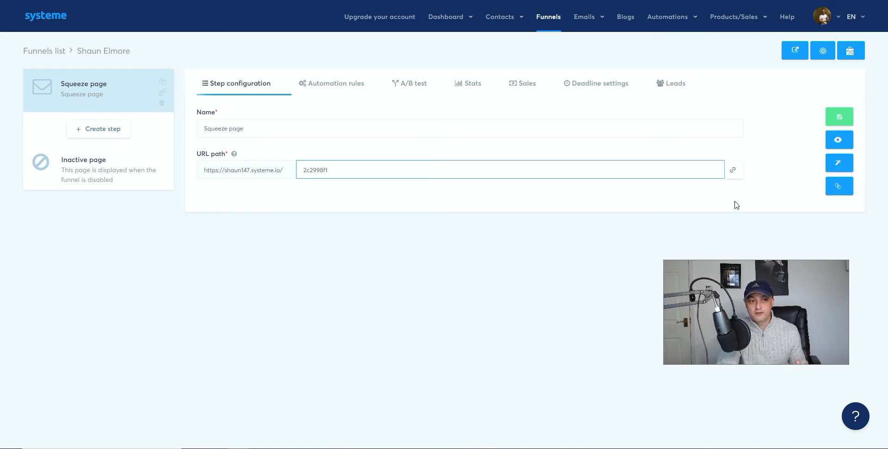
click(837, 163)
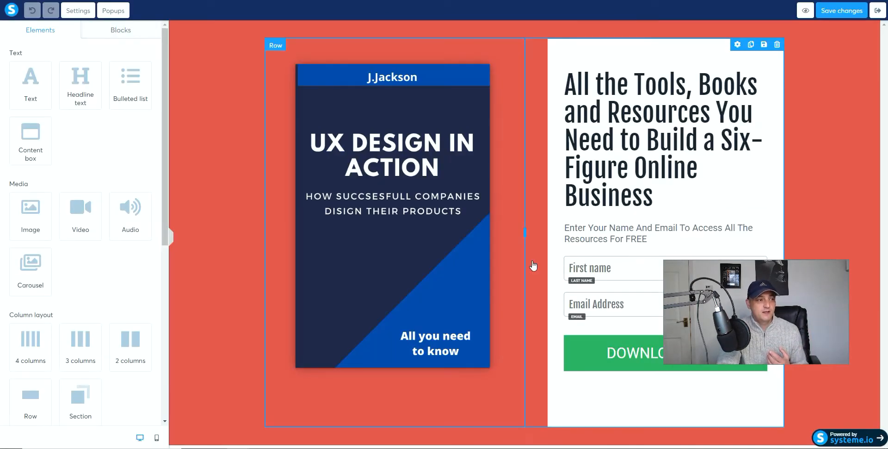
click(225, 136)
click(377, 148)
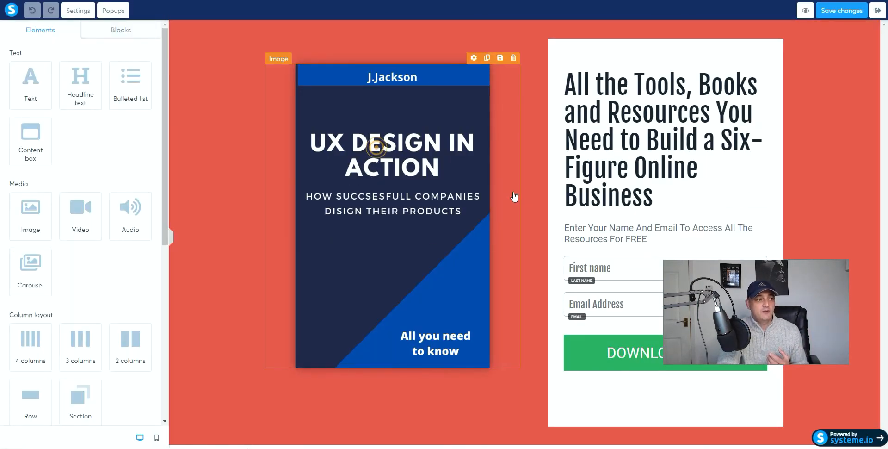
click(612, 166)
click(626, 257)
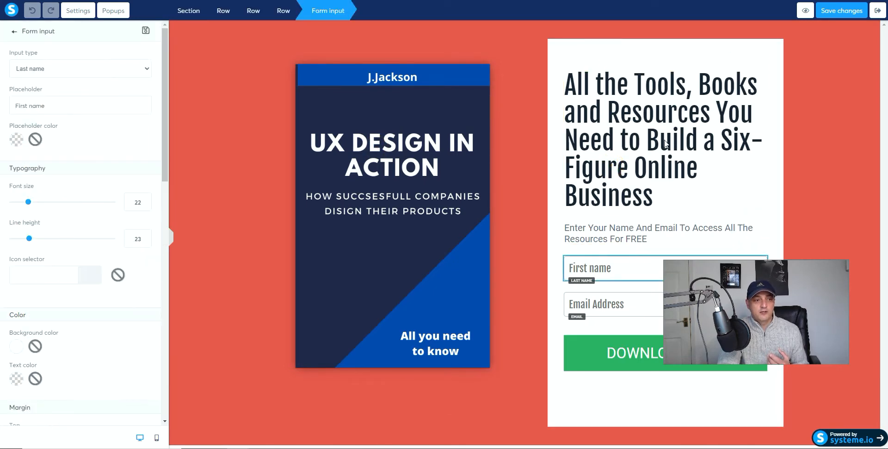
click(663, 140)
click(346, 208)
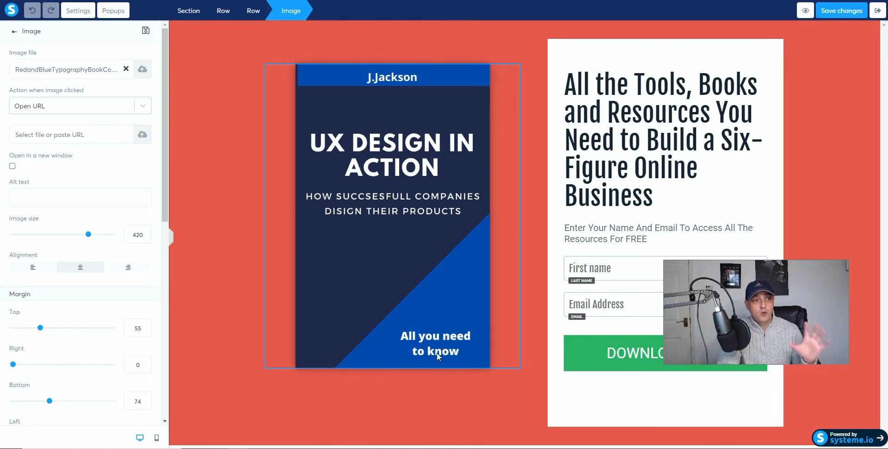
click(674, 191)
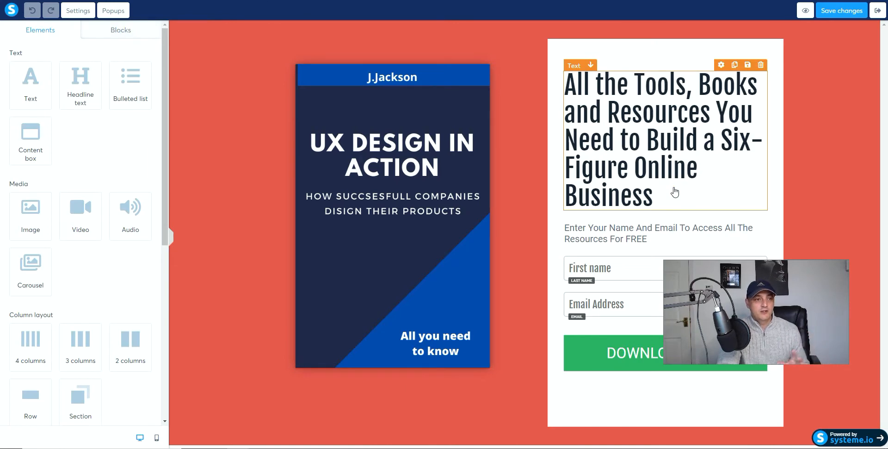
click(345, 141)
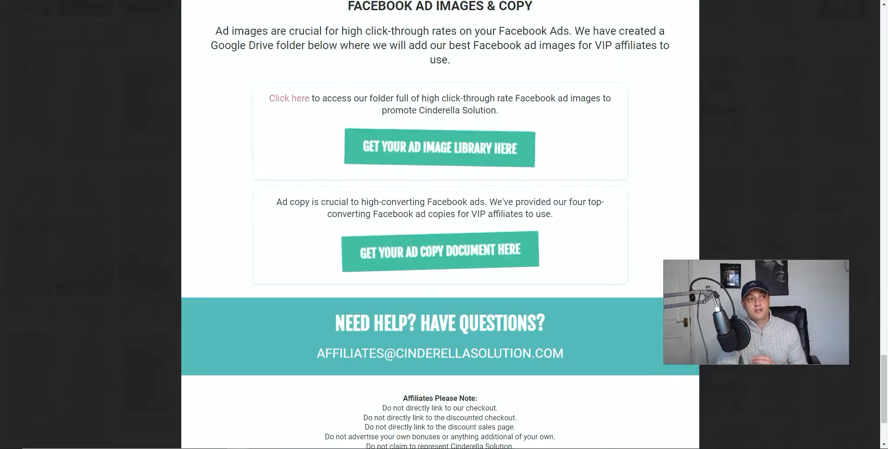
- Review the Facebook ad resources on the Cinderella Solution affiliate page and look through the linked Ad Images folder
scroll(617, 102, down, 2)
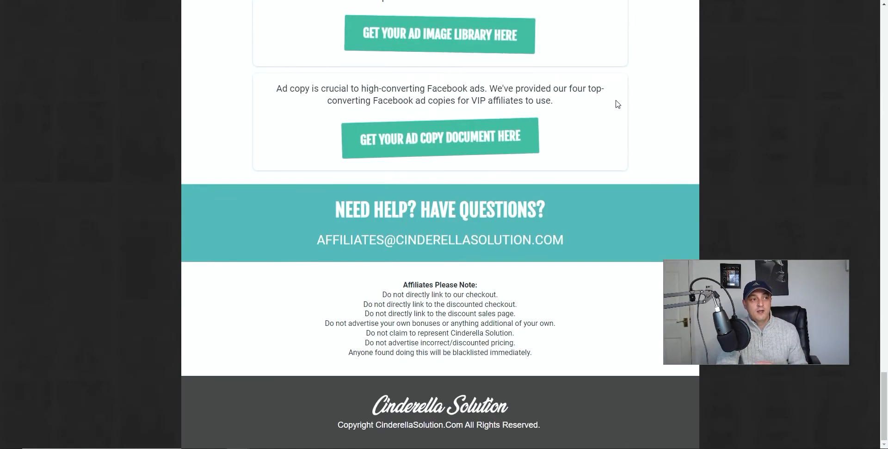
scroll(616, 103, up, 3)
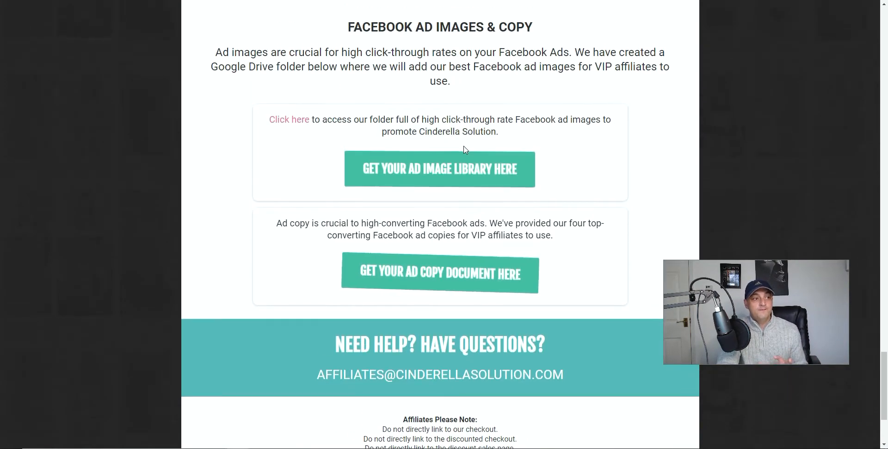
click(418, 167)
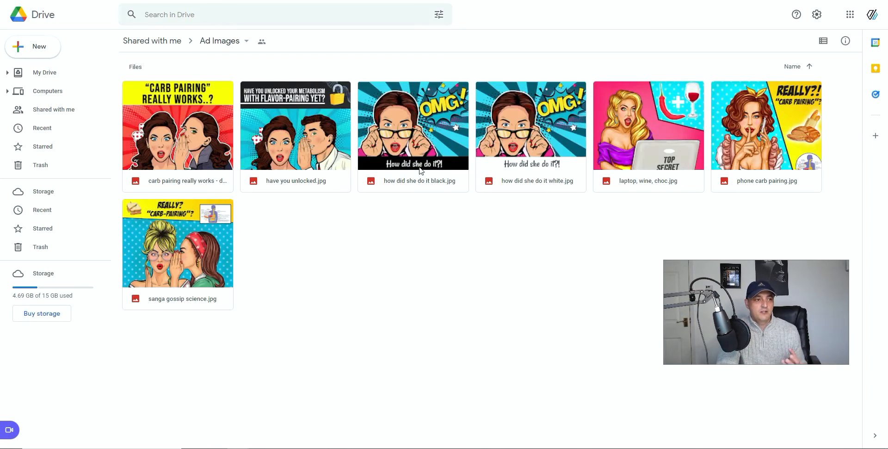
click(432, 1)
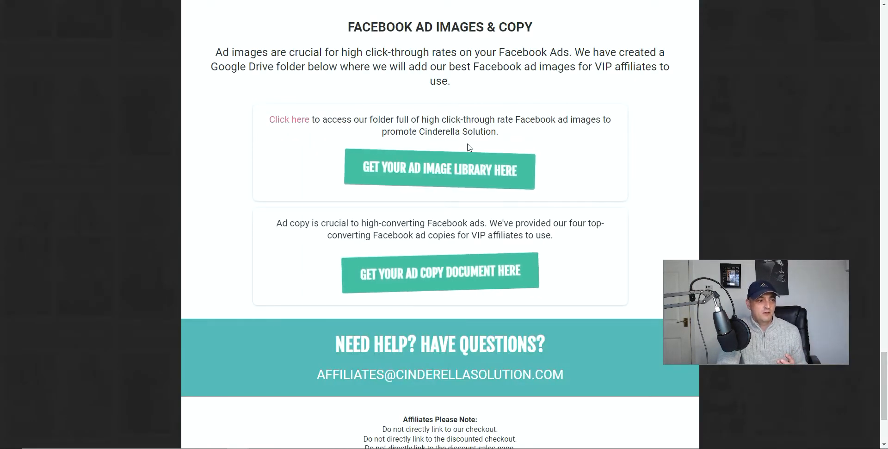
- Download bothprod1.png from the shared Product Images folder in Google Drive
click(460, 269)
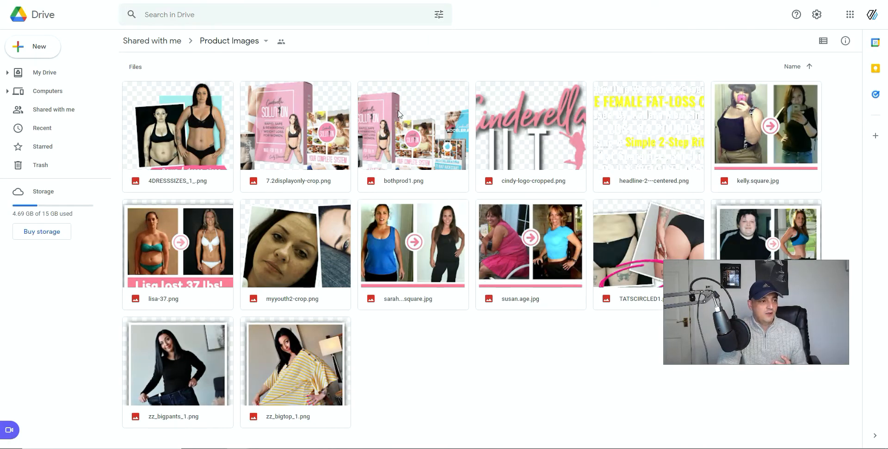
click(408, 134)
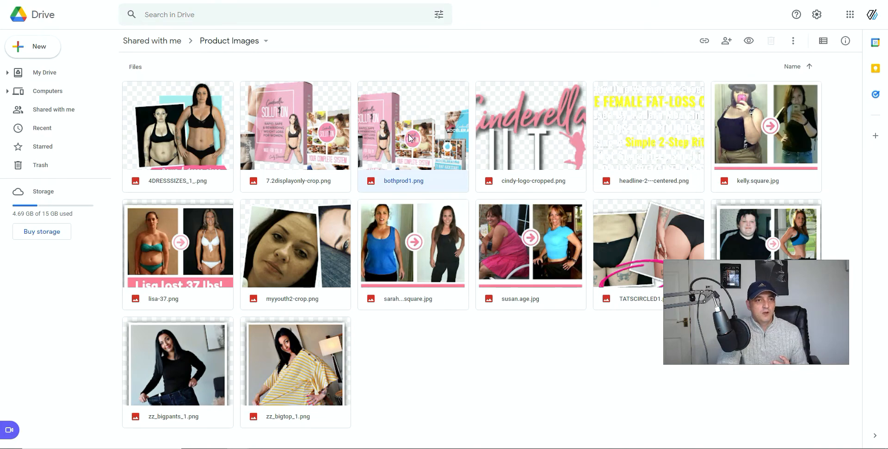
double_click(409, 134)
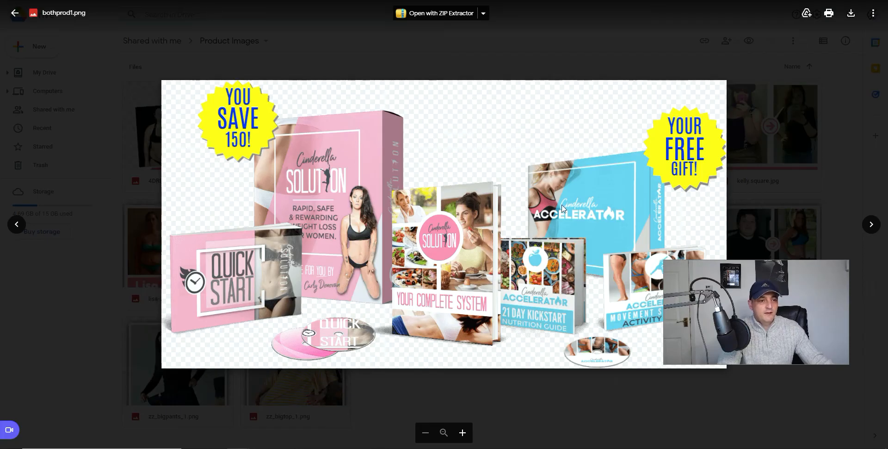
click(851, 13)
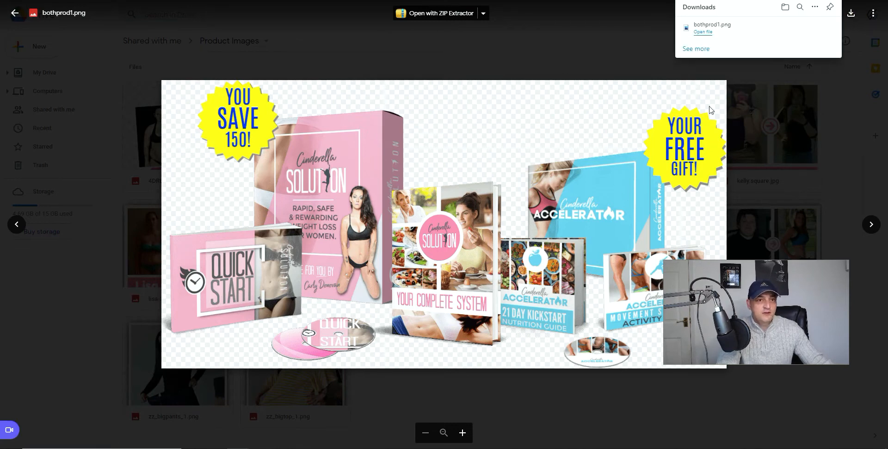
click(703, 32)
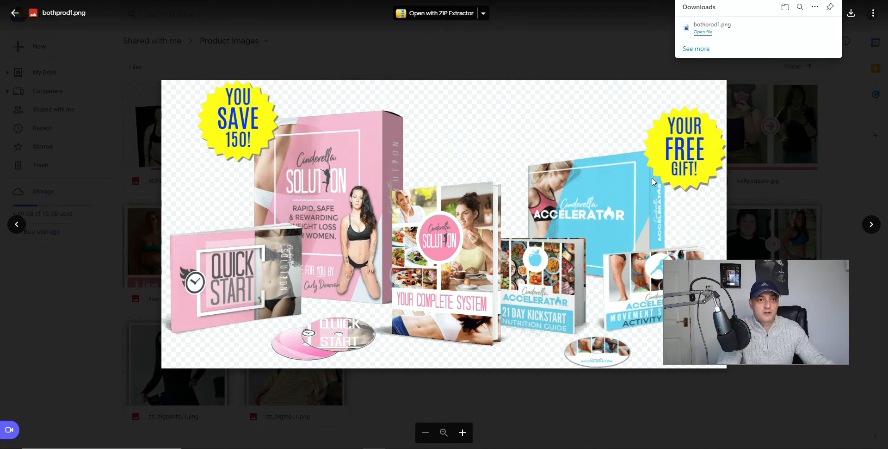
- Back in the systeme.io page editor, replace the "UX Design in Action" book image by uploading and inserting bothprod1.png
click(816, 133)
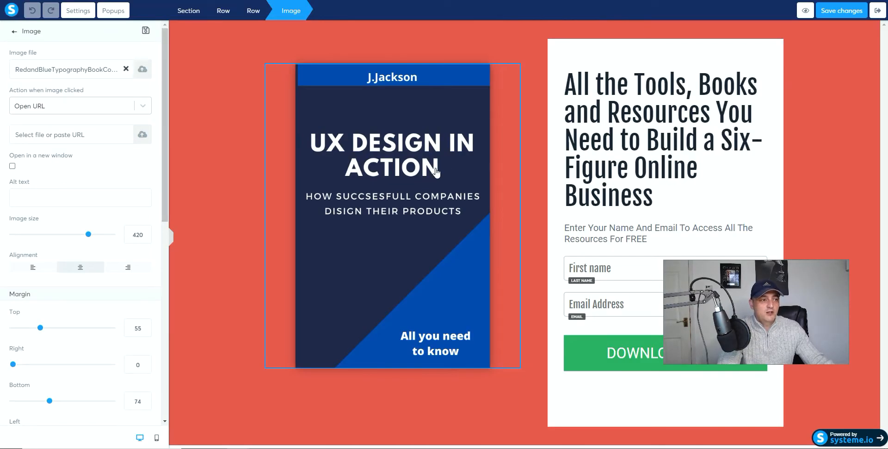
key(Escape)
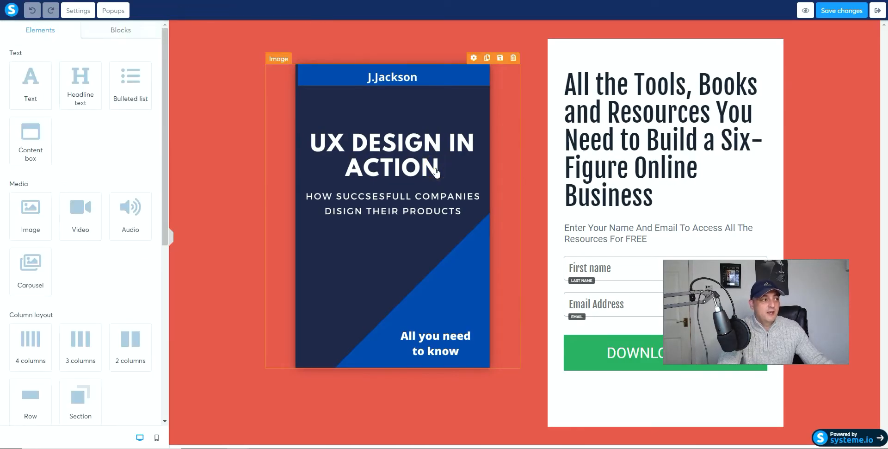
click(435, 170)
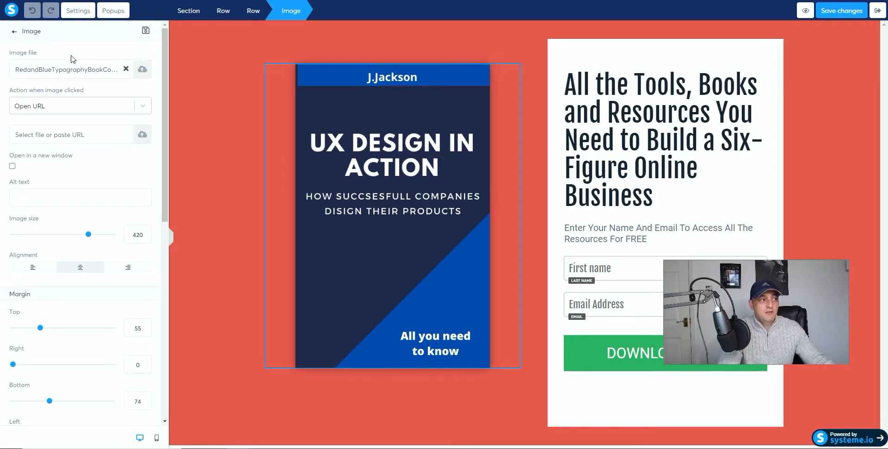
click(142, 70)
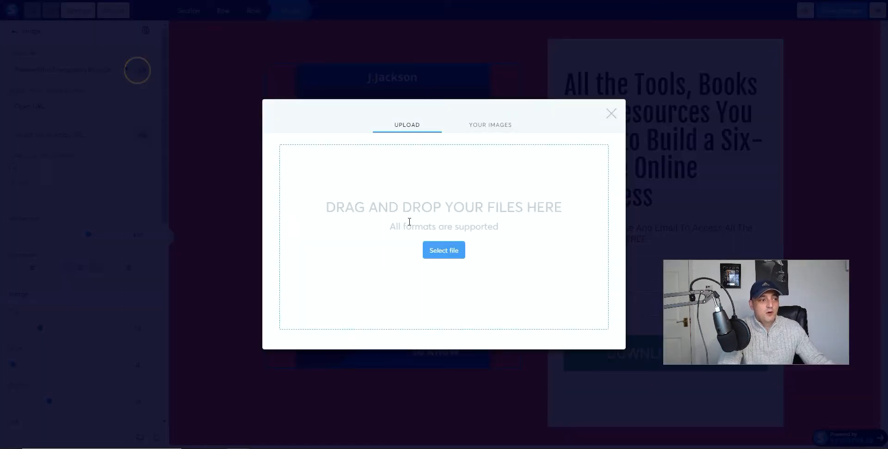
click(443, 250)
double_click(106, 57)
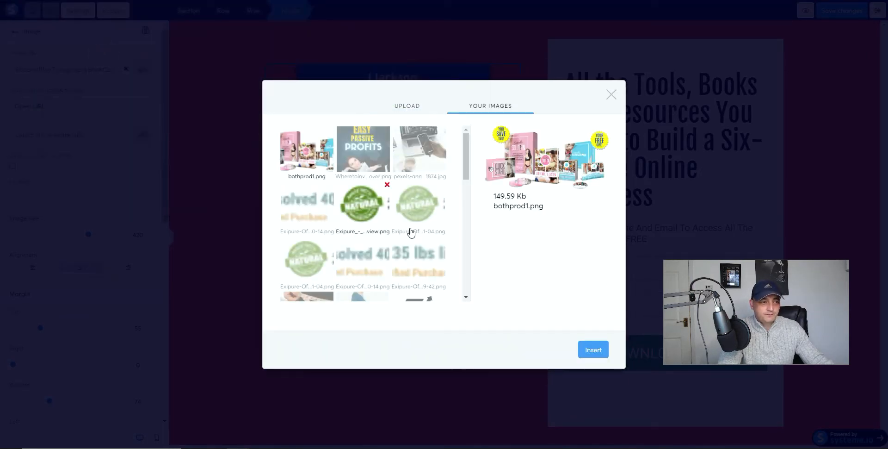
click(588, 348)
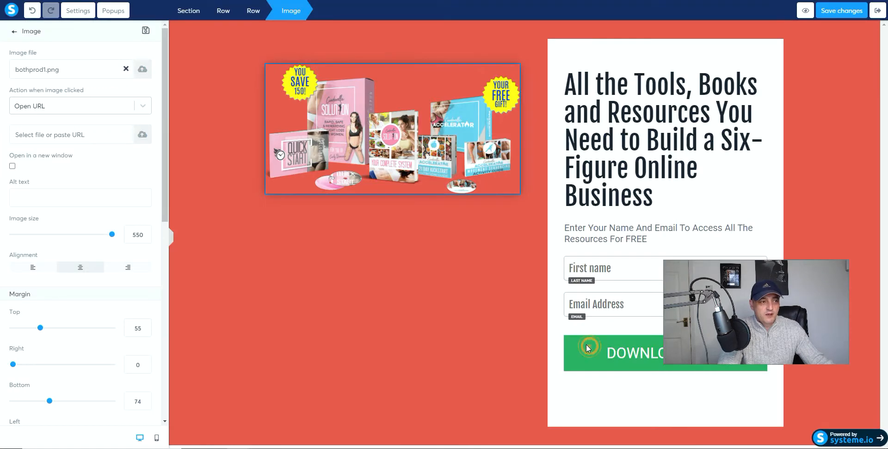
click(512, 191)
click(434, 166)
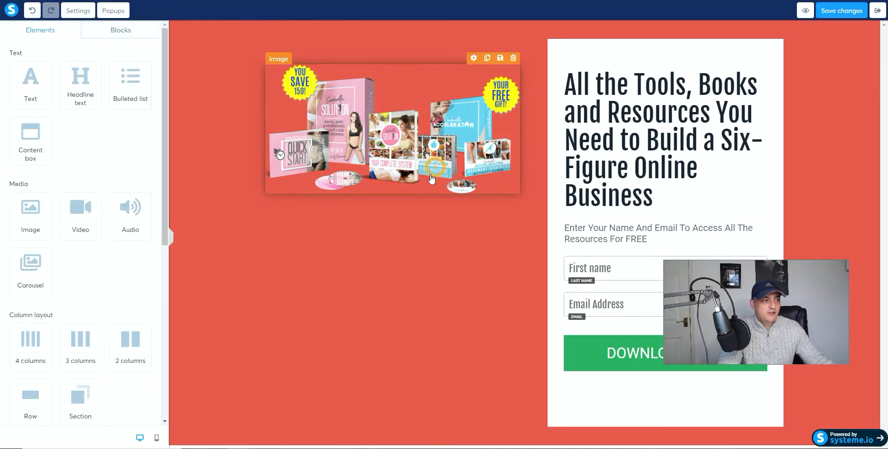
click(345, 152)
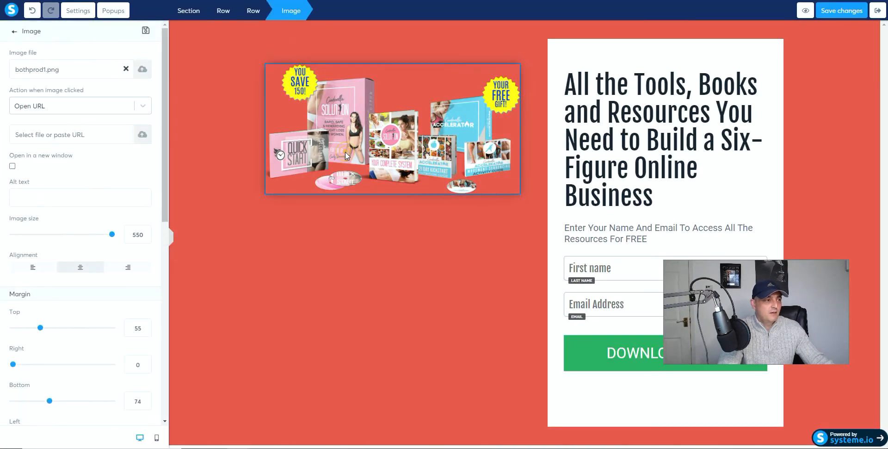
click(111, 233)
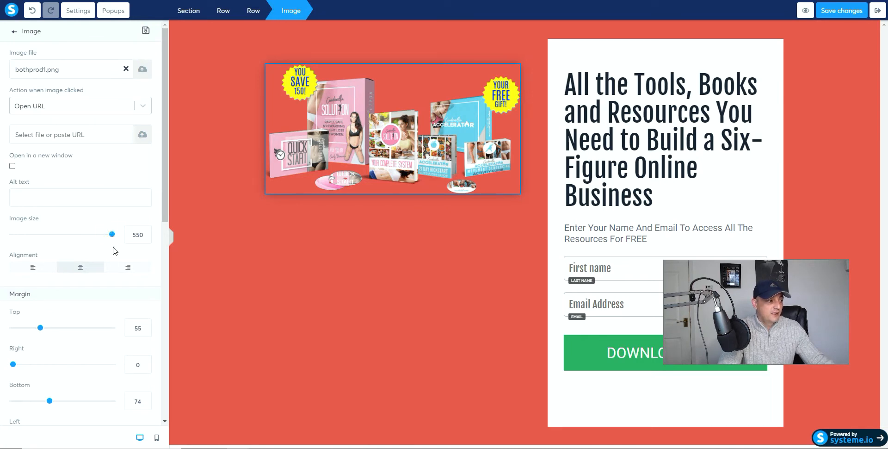
click(352, 333)
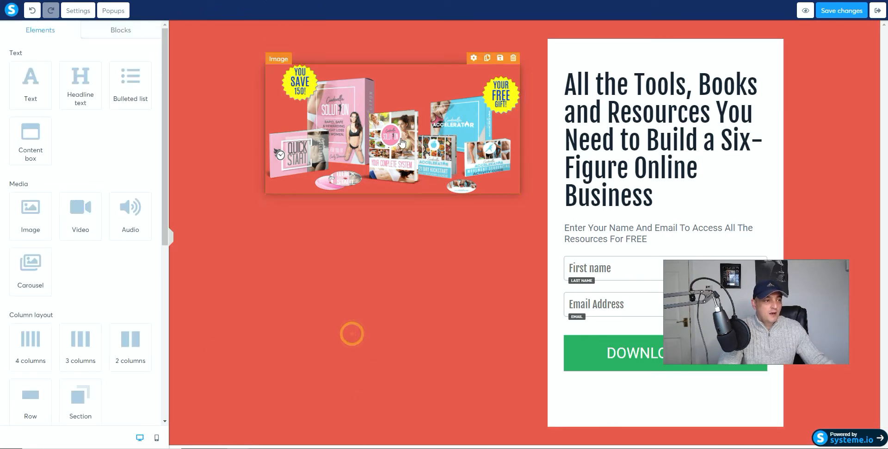
click(400, 147)
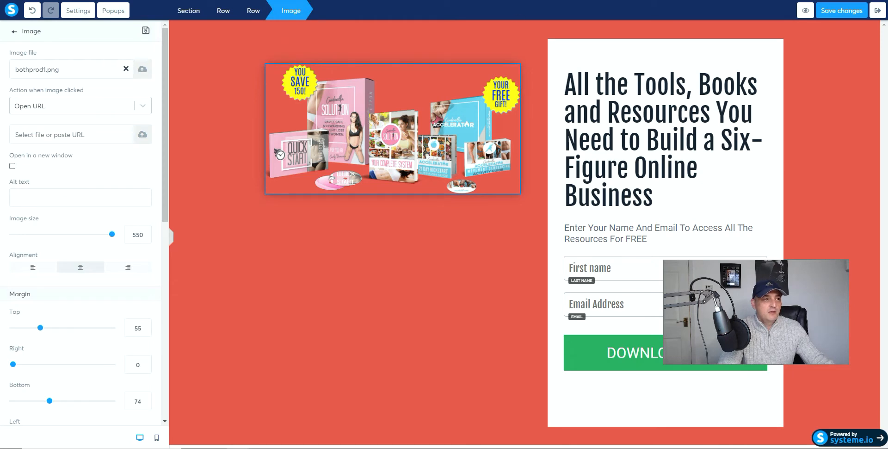
key(ctrl+Tab)
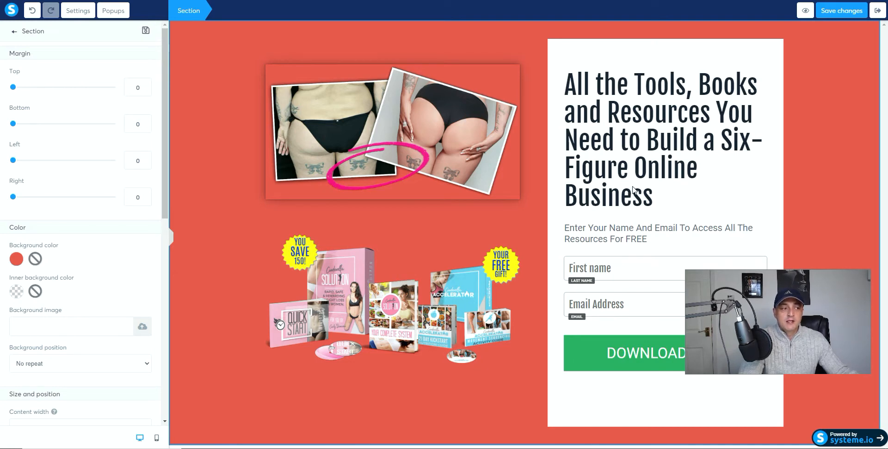
- Delete the first name field from the squeeze page's opt-in form, leaving only the email address field
click(662, 166)
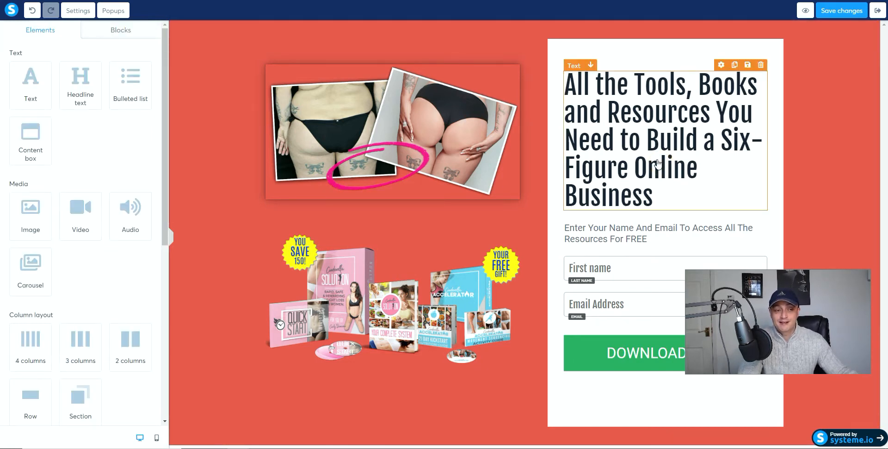
click(605, 275)
click(634, 187)
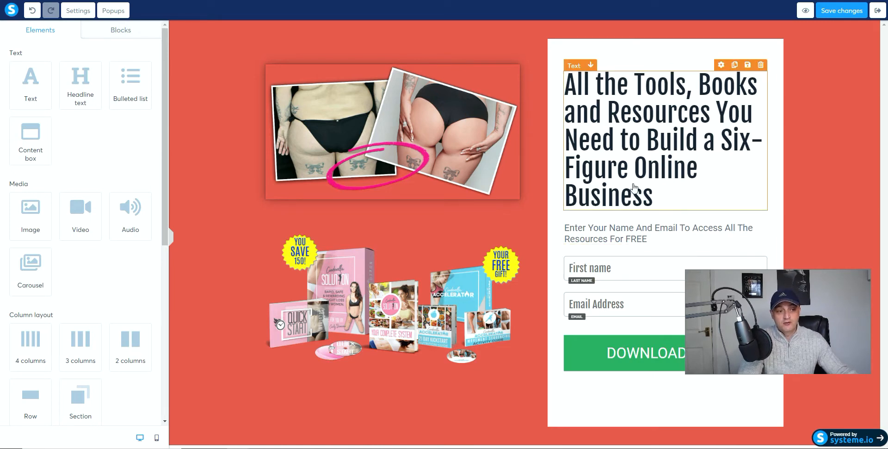
click(617, 270)
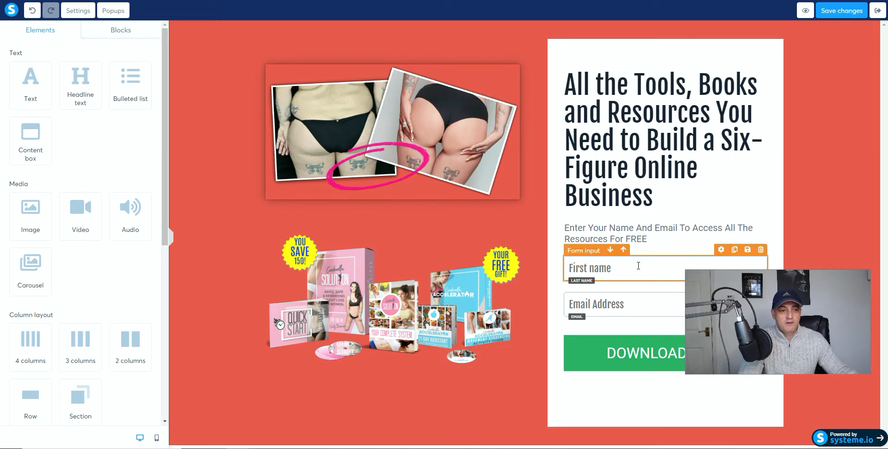
click(638, 265)
click(774, 257)
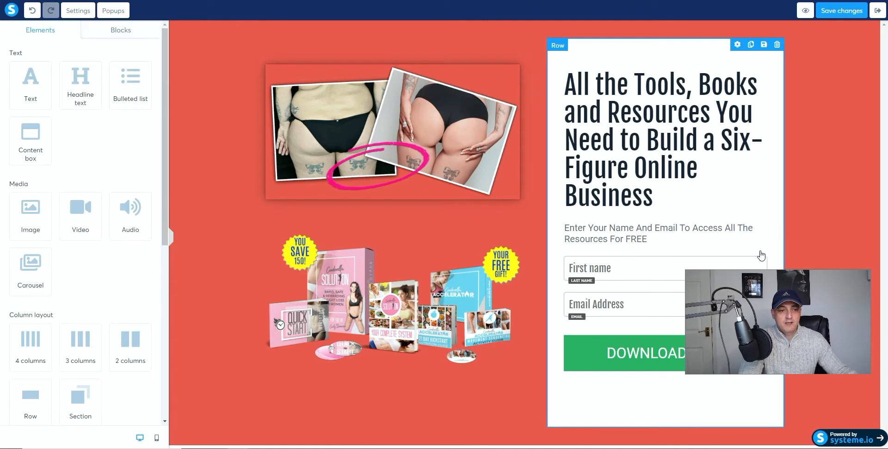
mouse_move(737, 260)
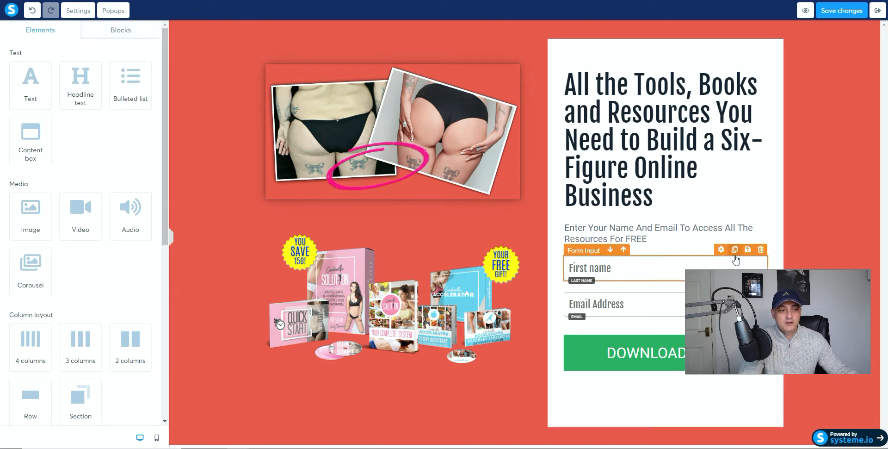
click(761, 249)
click(493, 41)
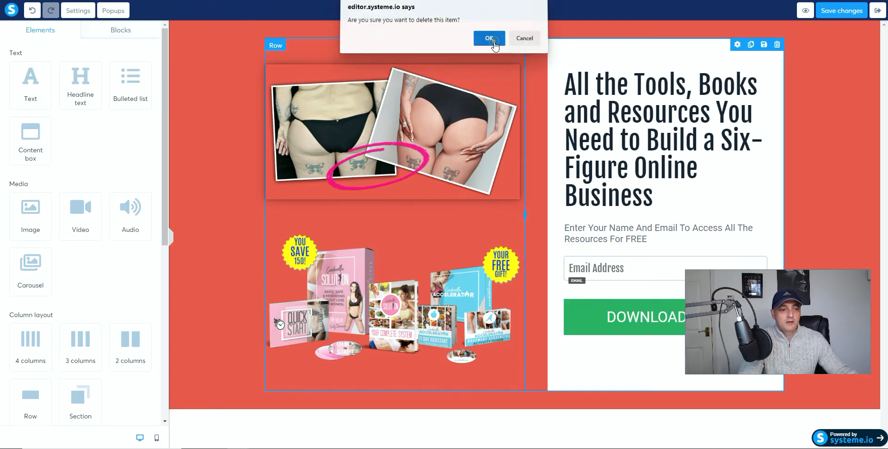
- On the Cinderella Solution sales page, dismiss the exit popup and copy the whole red headline above the video
mouse_move(621, 262)
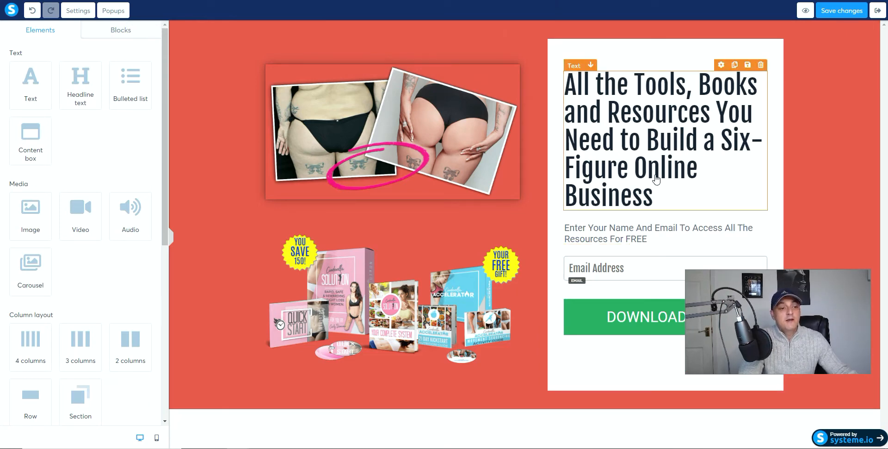
click(640, 172)
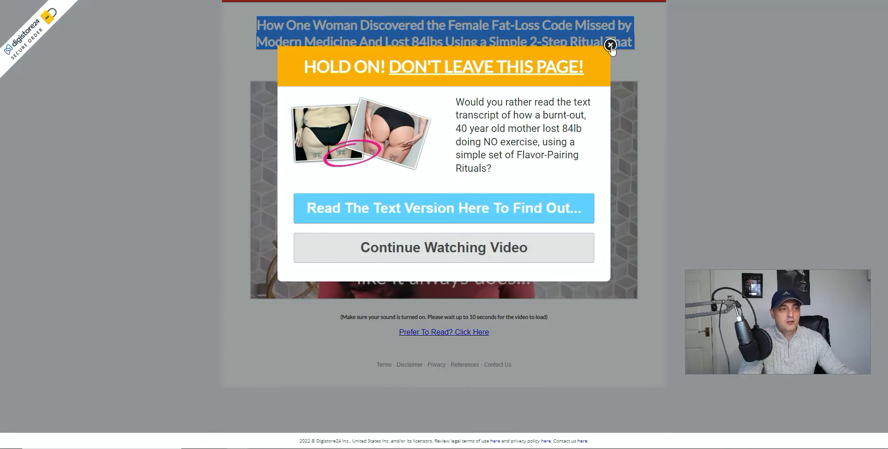
click(610, 45)
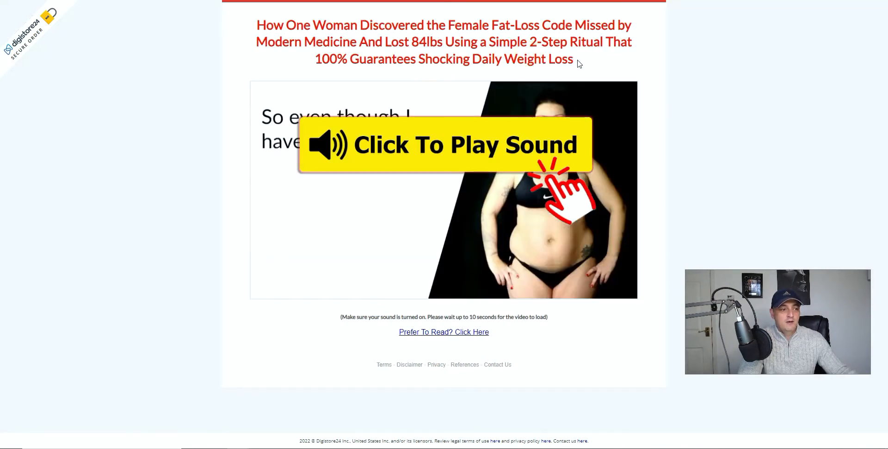
triple_click(578, 62)
key(ctrl+c)
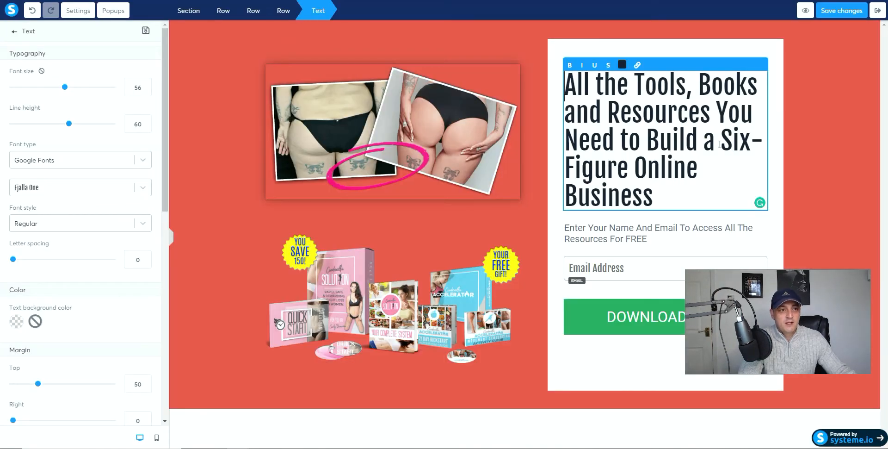
- Replace the squeeze page headline with the copied "How One Woman Discovered the Female Fat-Loss Code…" sales headline
click(718, 141)
click(671, 183)
drag(662, 202, 565, 94)
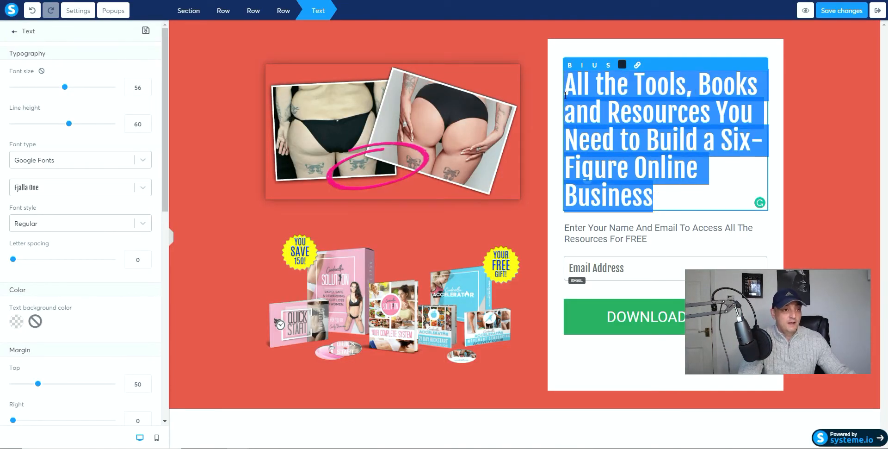
key(ctrl+v)
- Select the entire new headline and reduce its font size to 32
scroll(612, 152, down, 3)
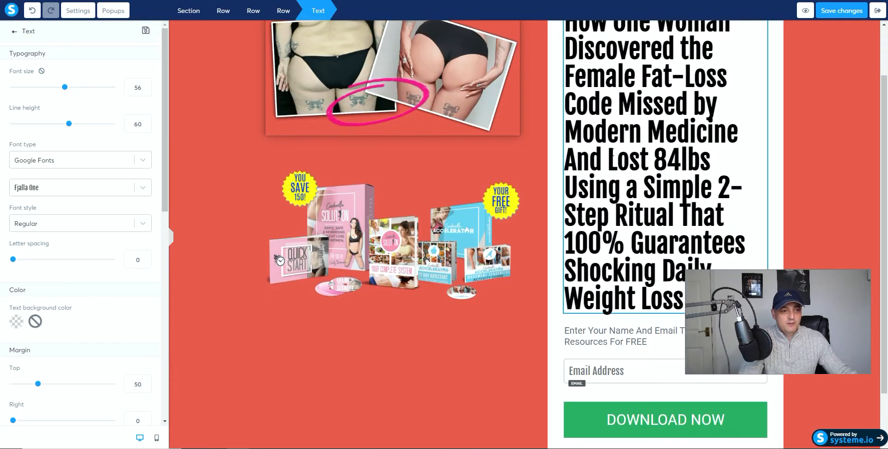
drag(684, 236, 560, 12)
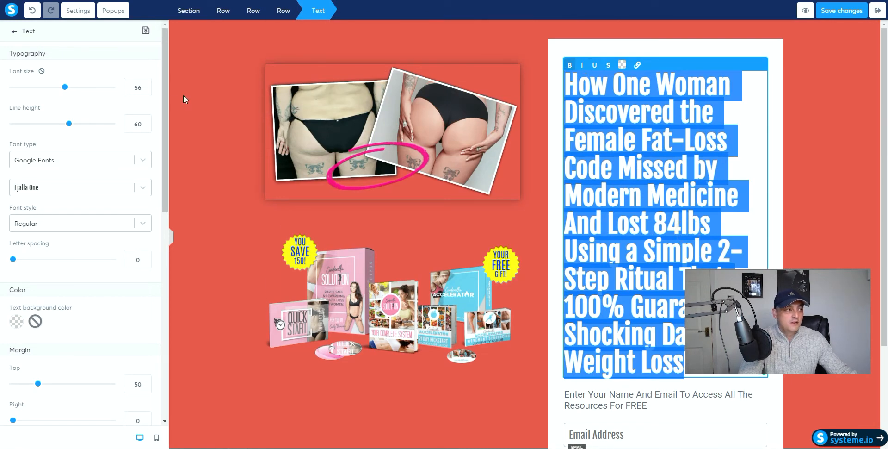
drag(65, 86, 39, 88)
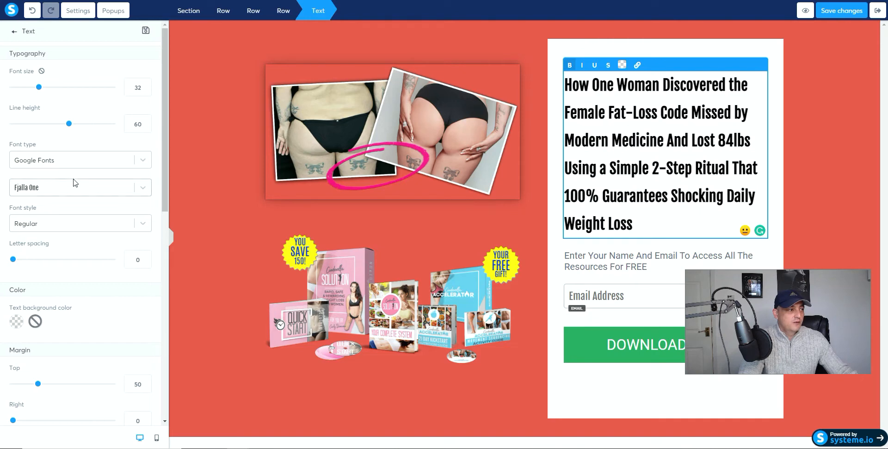
- Center-align the squeeze page headline
triple_click(644, 150)
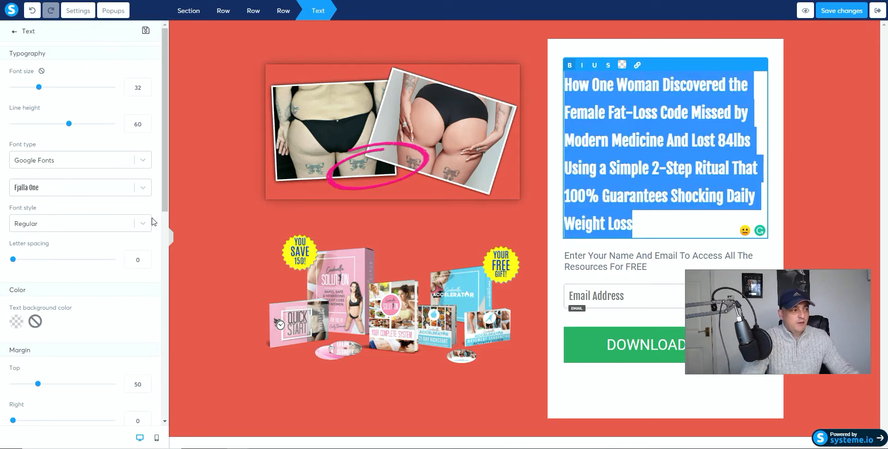
scroll(130, 229, down, 9)
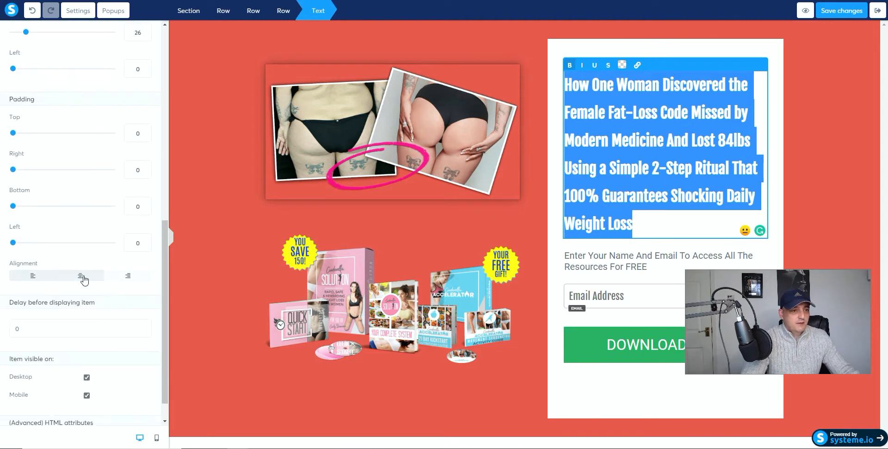
click(82, 275)
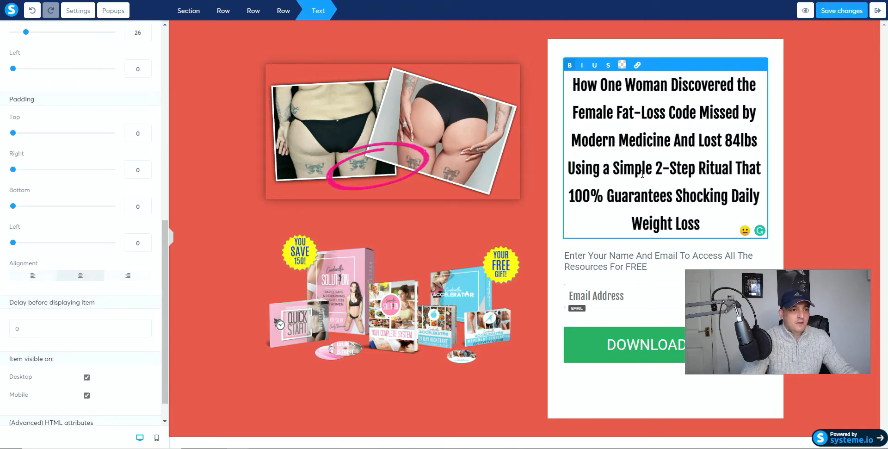
scroll(147, 320, down, 1)
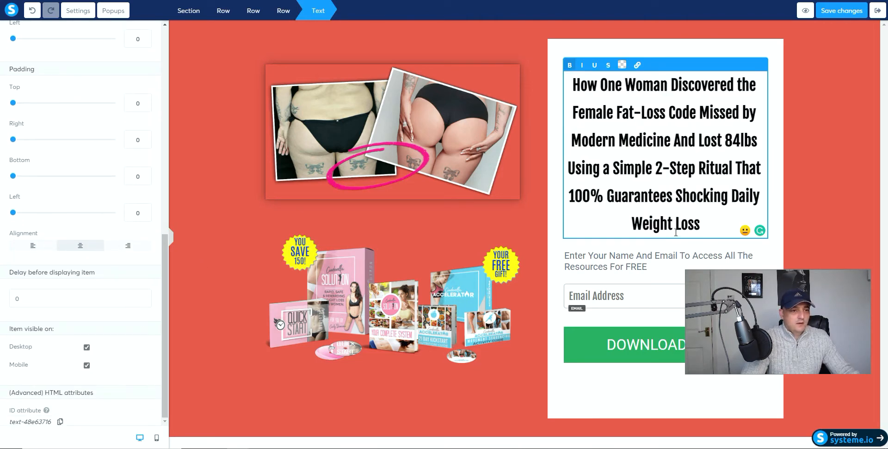
drag(700, 224, 558, 196)
click(622, 64)
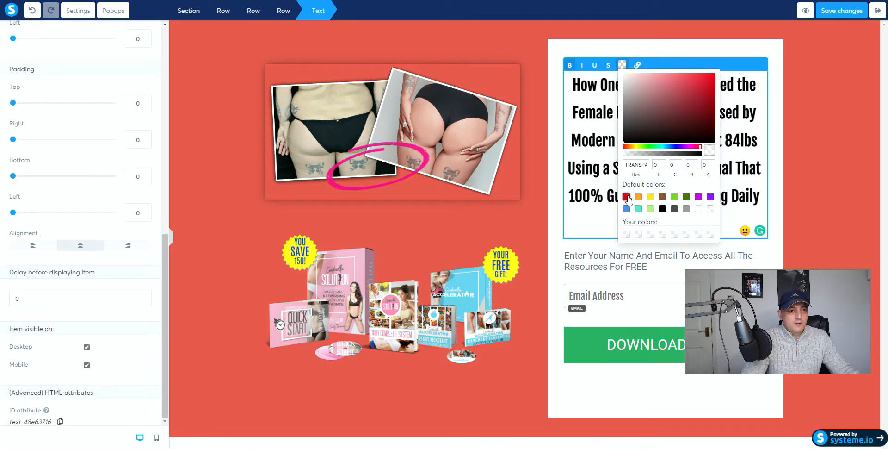
click(626, 196)
click(593, 218)
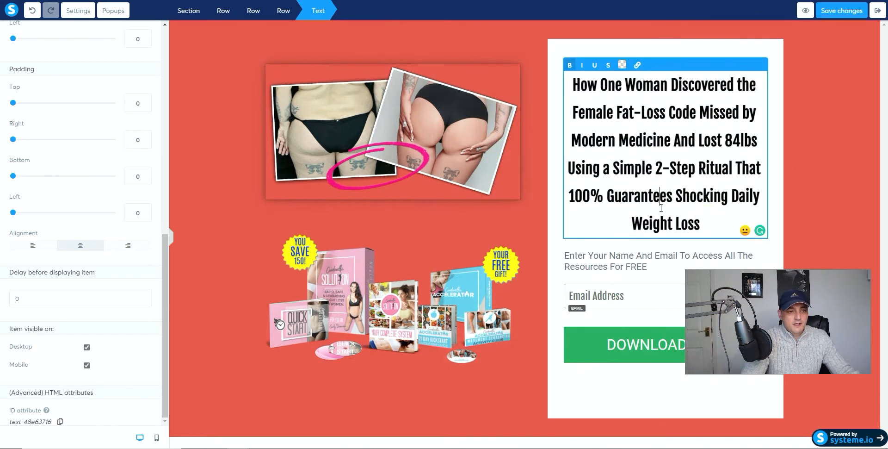
- Color the headline's closing phrase "100% Guarantees Shocking Daily Weight Loss" red (D0021B) and make it italic
click(660, 207)
drag(700, 222, 568, 196)
click(622, 65)
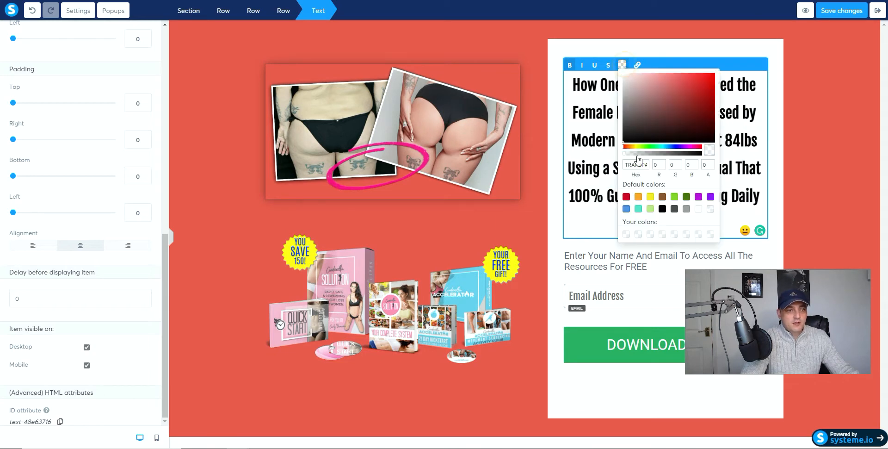
click(626, 198)
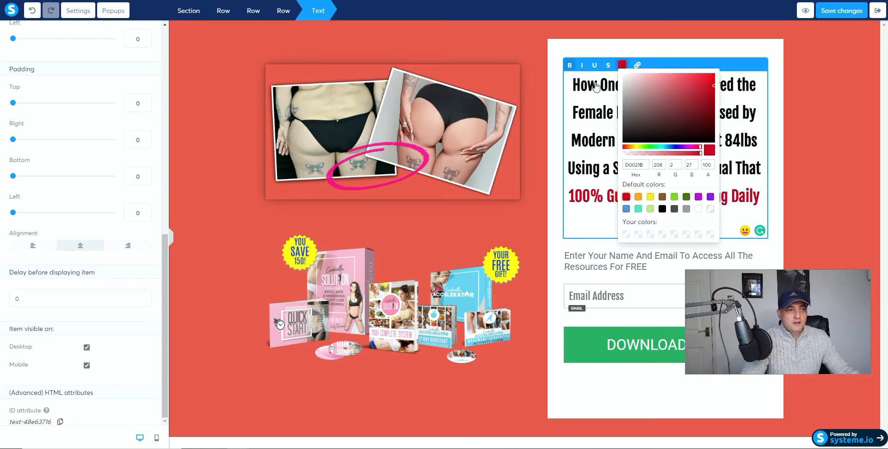
click(581, 66)
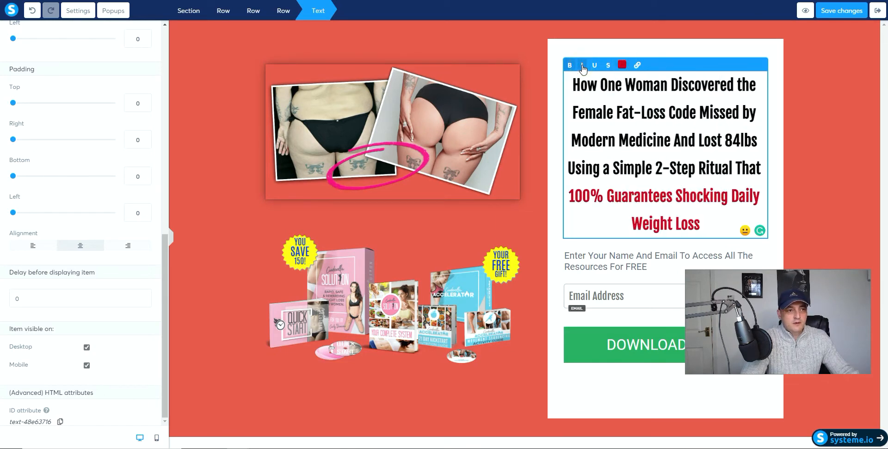
drag(693, 224, 570, 190)
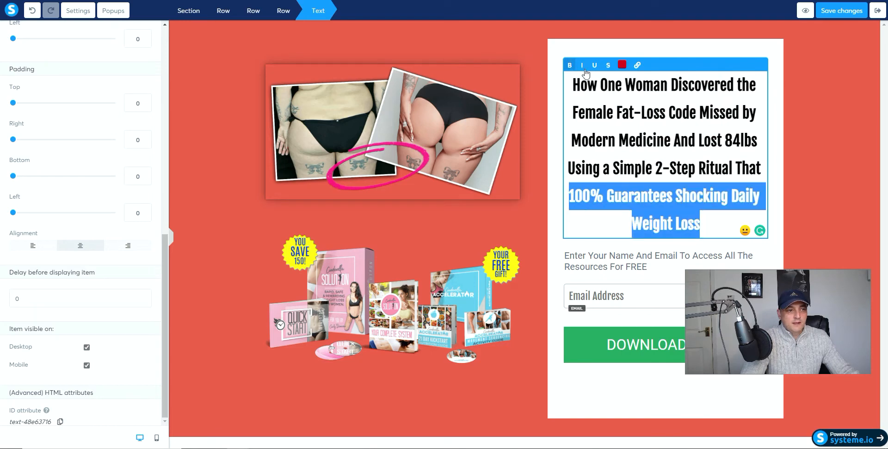
click(583, 66)
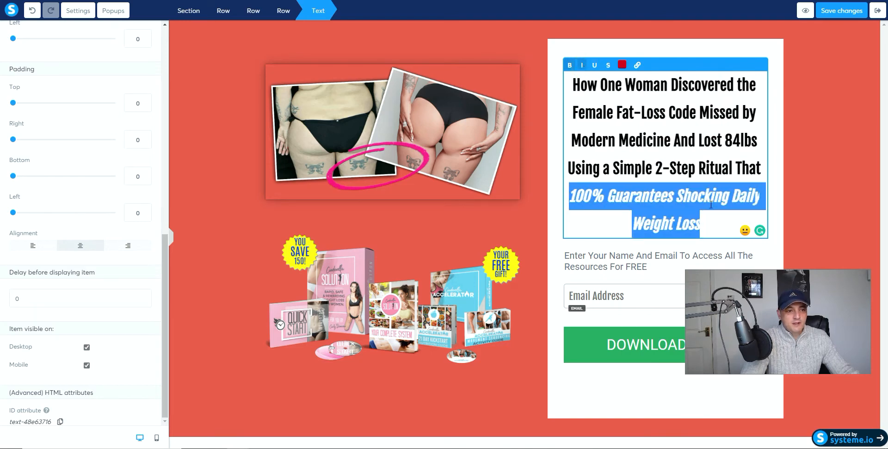
- Enclose the whole squeeze page headline in double quotation marks
click(719, 222)
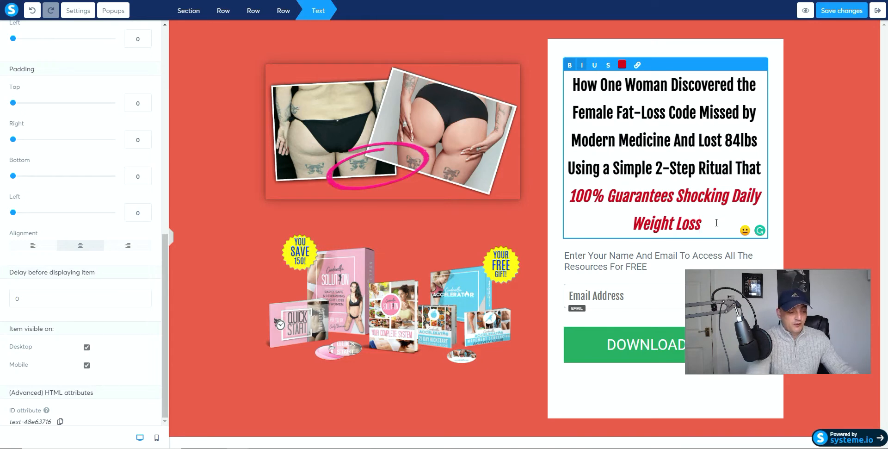
key(Return)
text(2)
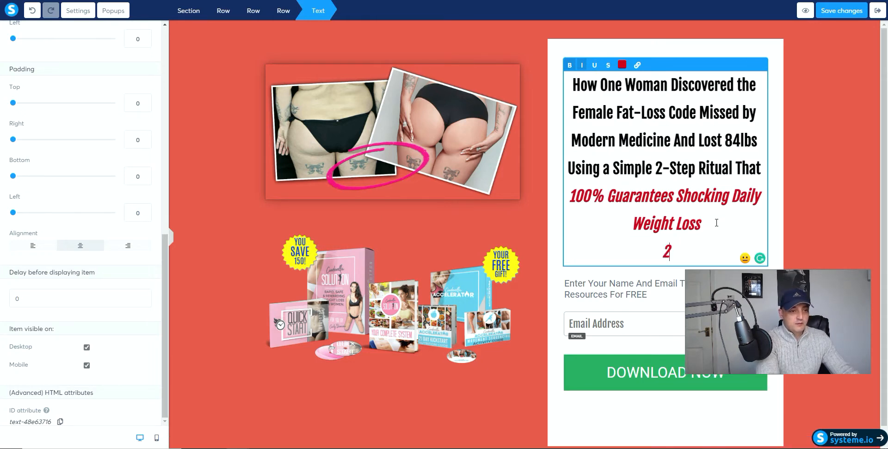
key(BackSpace)
click(839, 200)
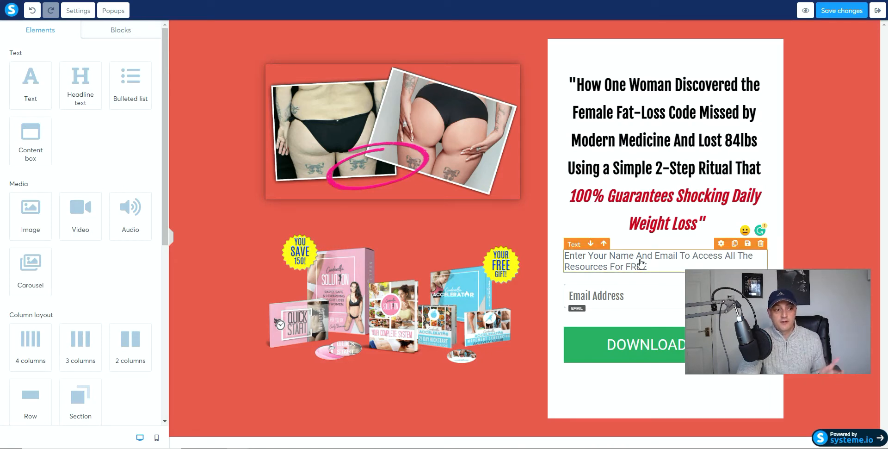
- Set the DOWNLOAD NOW button's click action to Open URL
click(613, 350)
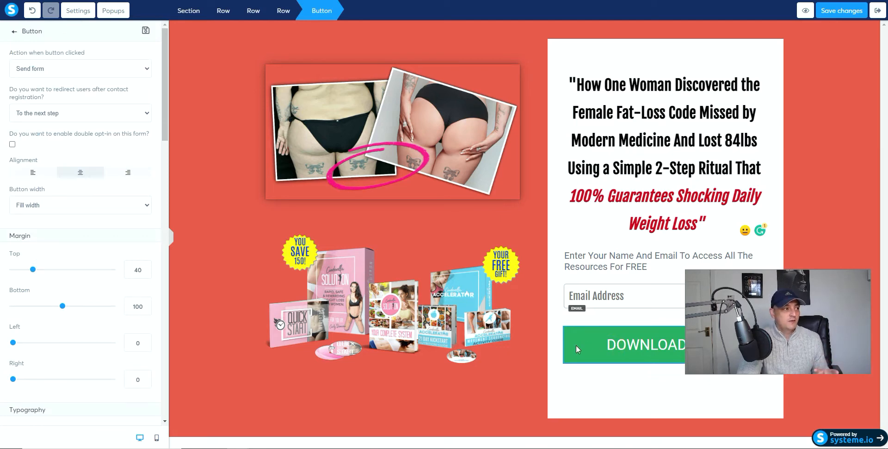
click(83, 70)
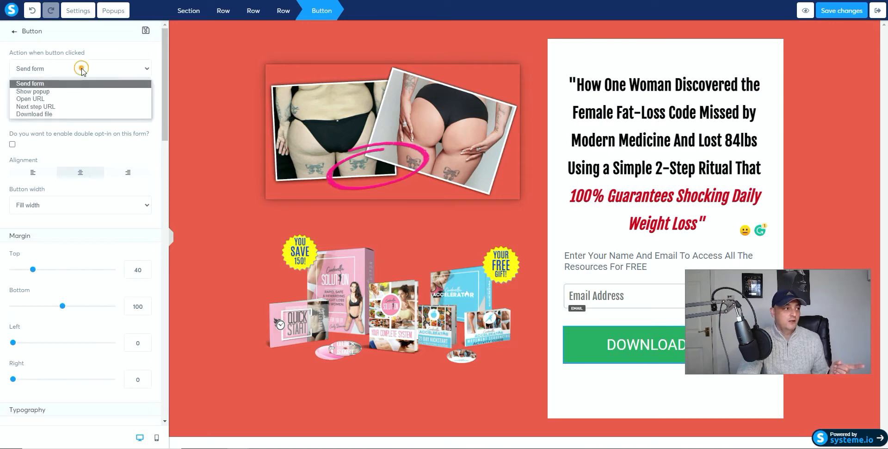
click(55, 99)
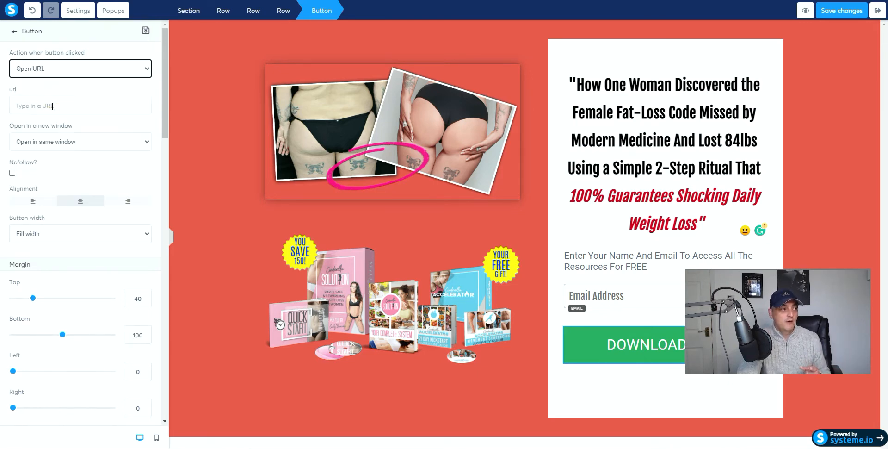
click(52, 106)
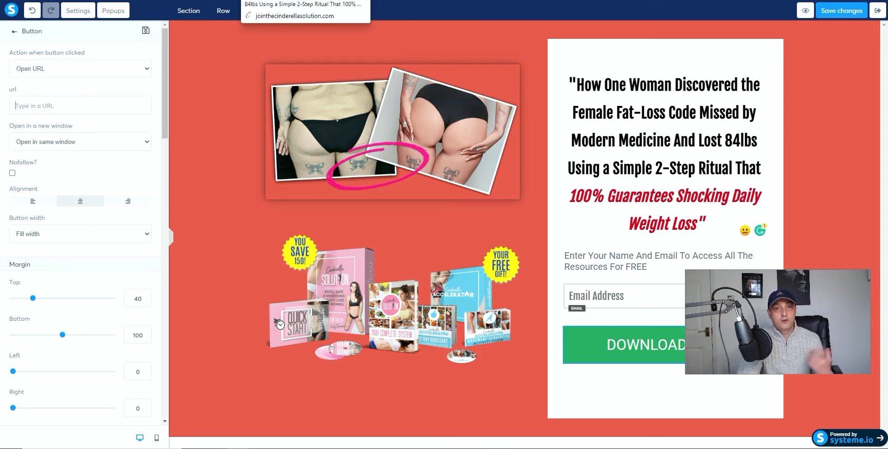
- Switch to the Digistore24 marketplace and copy the promolink of the Cinderella Solution offer
click(305, 1)
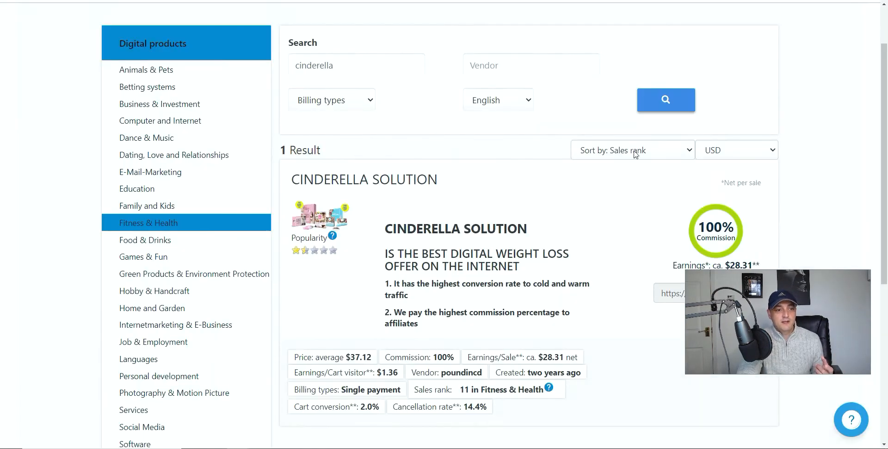
scroll(635, 154, down, 4)
click(726, 95)
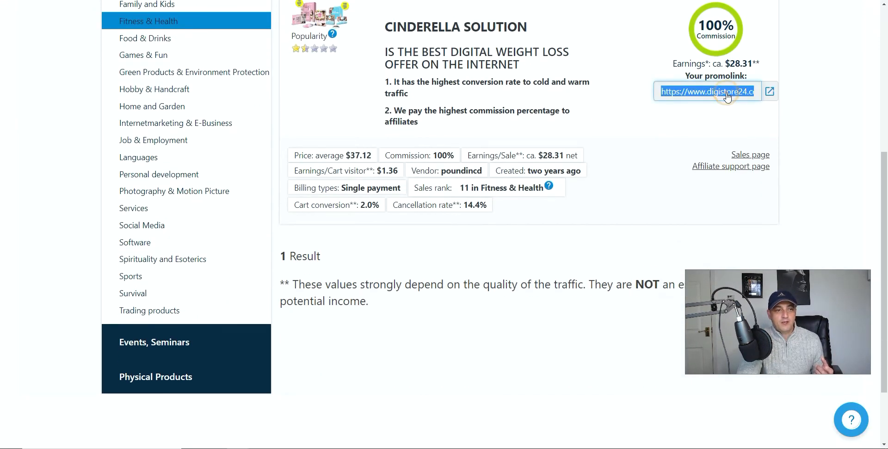
right_click(726, 95)
click(672, 98)
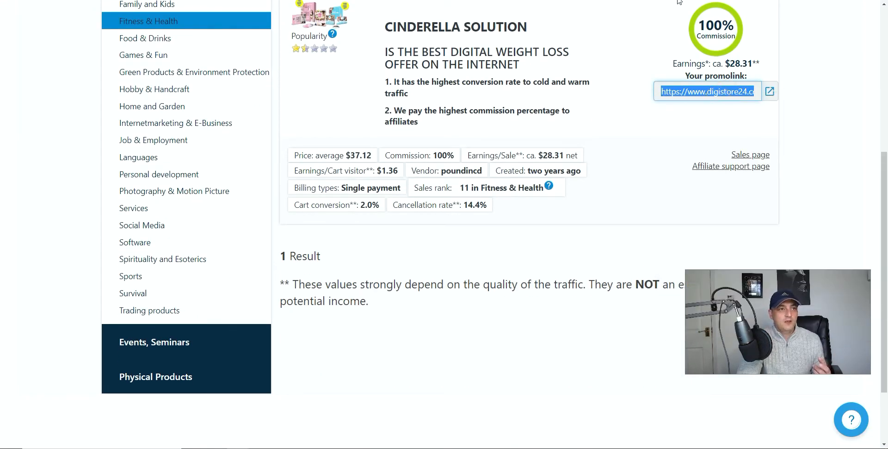
- Back in the systeme.io page editor, paste the copied promolink as the DOWNLOAD NOW button's URL
click(522, 1)
click(42, 105)
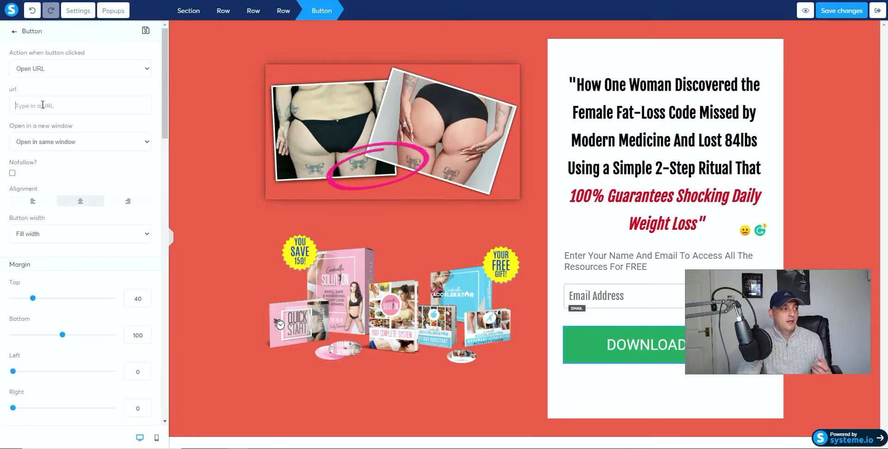
right_click(43, 105)
click(66, 195)
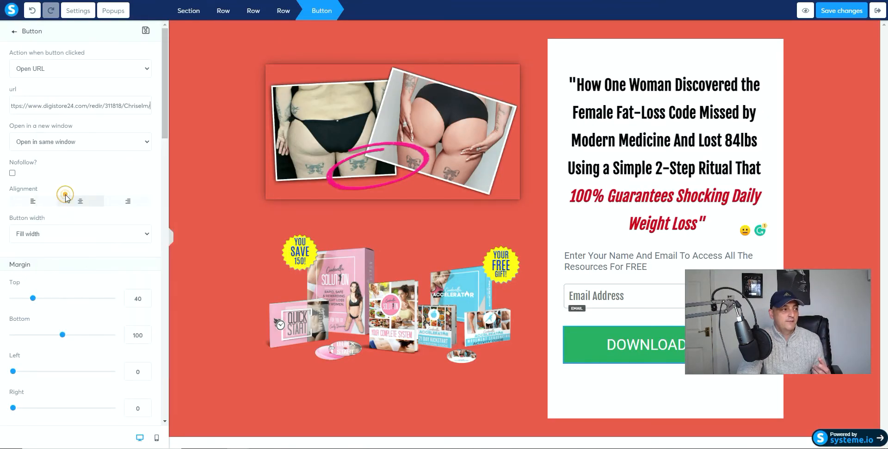
click(206, 229)
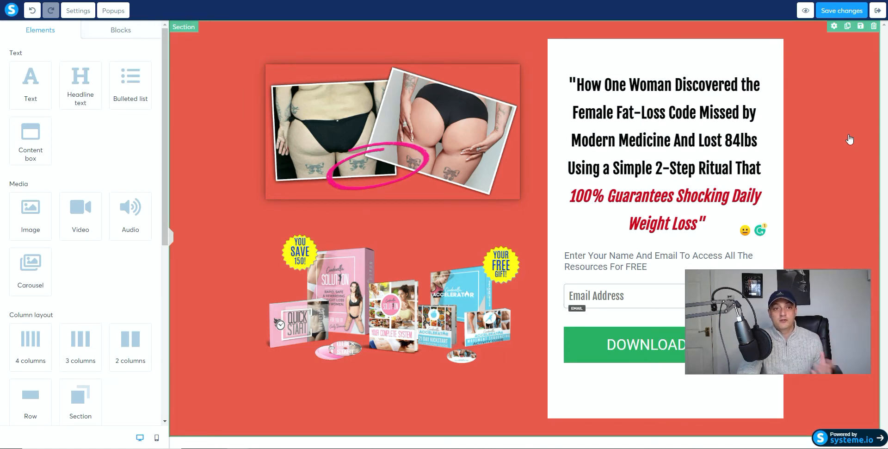
- Save the squeeze page and preview it, then exit the page editor
click(834, 12)
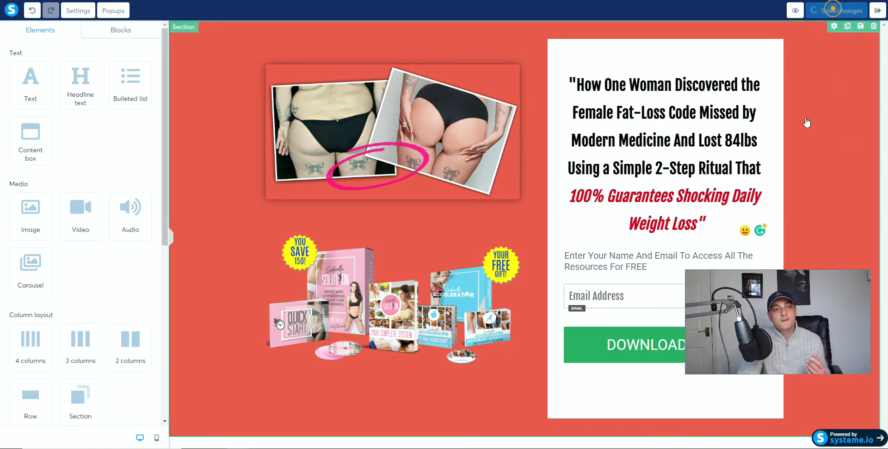
click(805, 11)
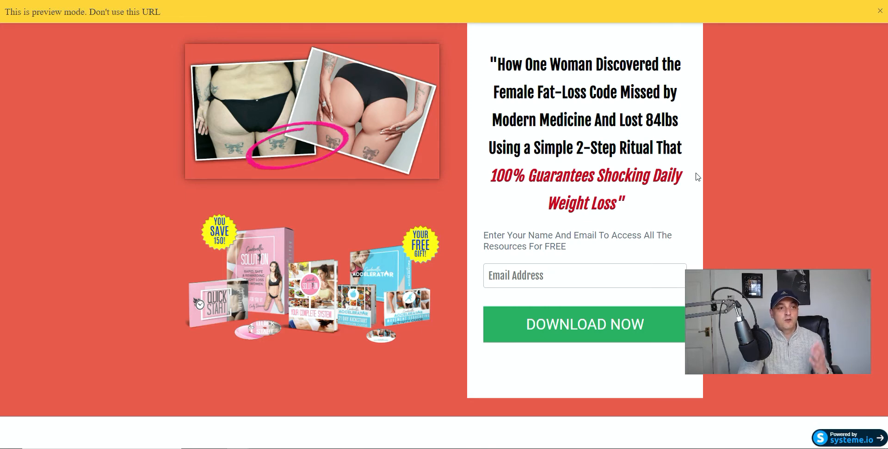
click(682, 1)
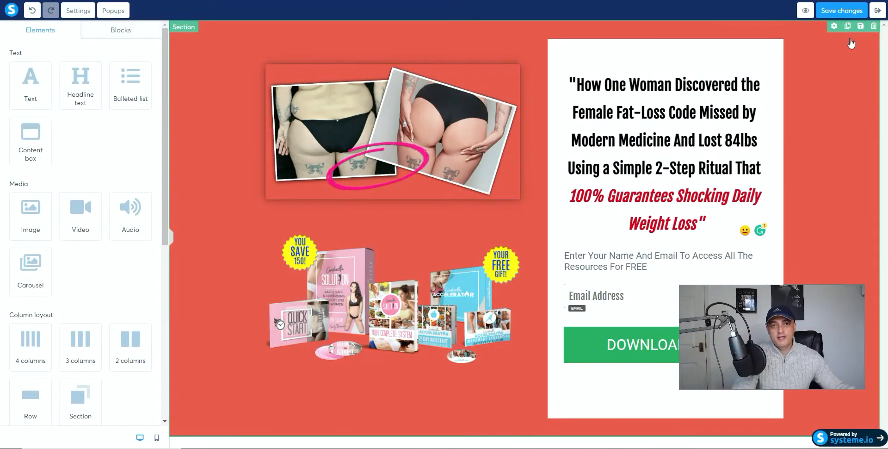
click(877, 10)
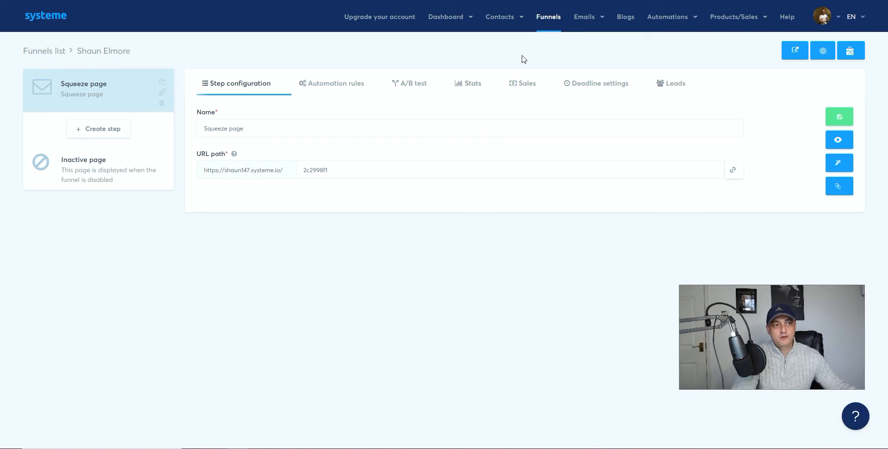
- Create a new email campaign, entering the account owner's full name as its name and leaving the description empty
mouse_move(597, 29)
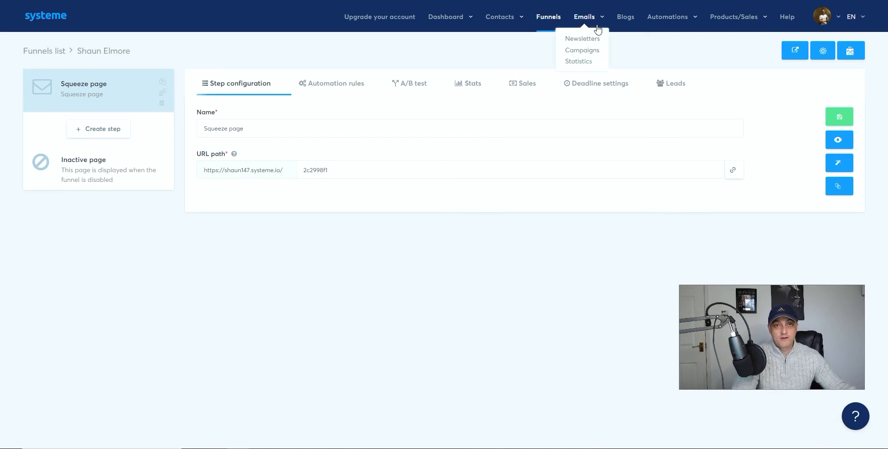
click(583, 53)
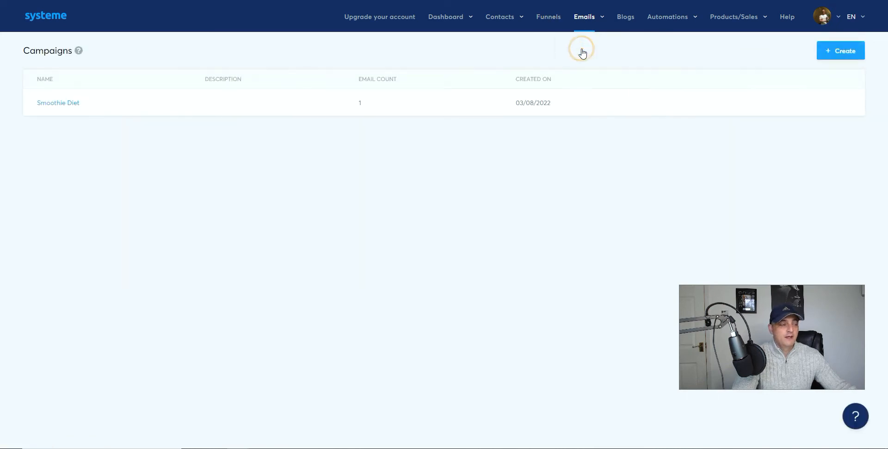
click(832, 50)
click(395, 137)
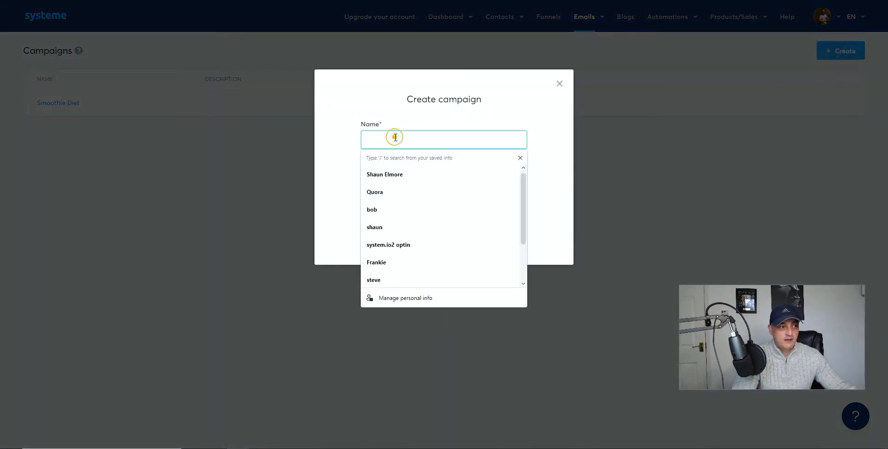
click(379, 178)
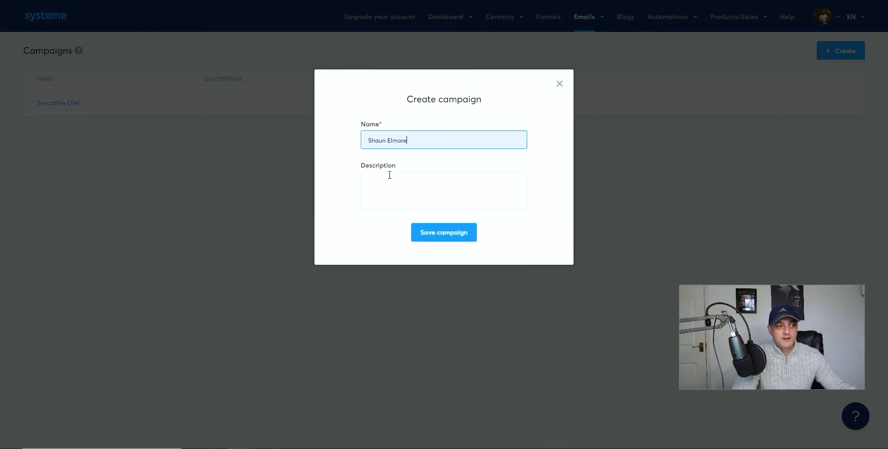
click(434, 236)
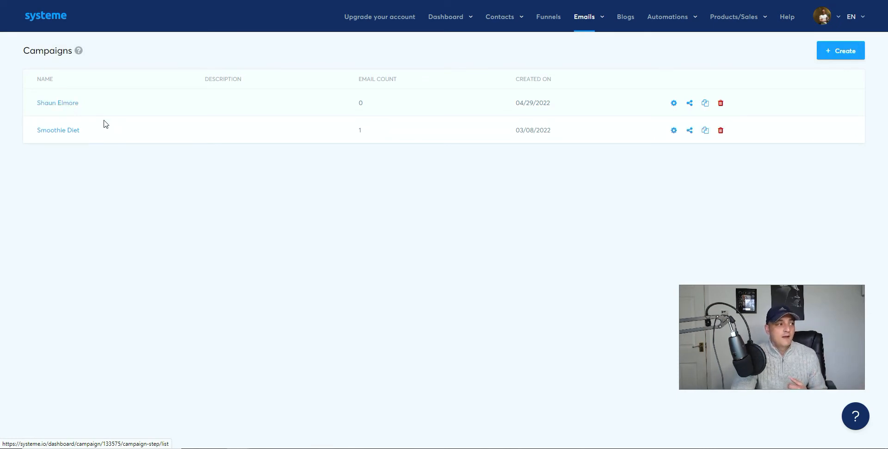
- Go back to the funnels list and open the most recent funnel, created on 04/29/2022
click(547, 18)
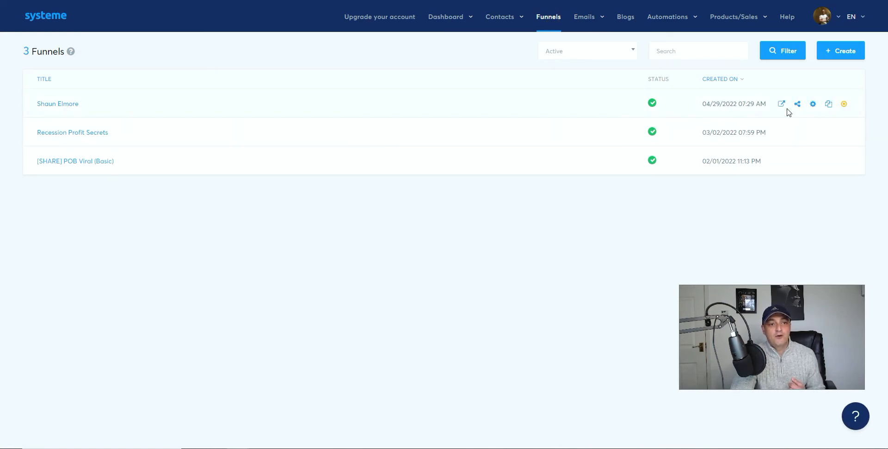
click(812, 104)
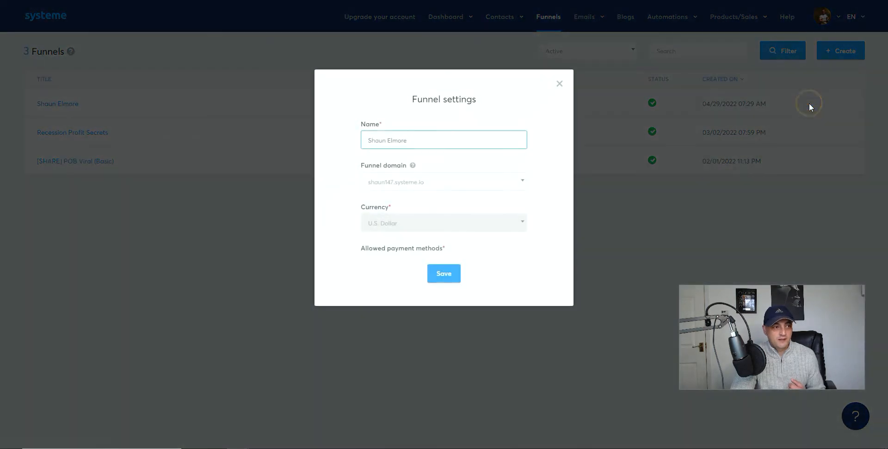
click(559, 83)
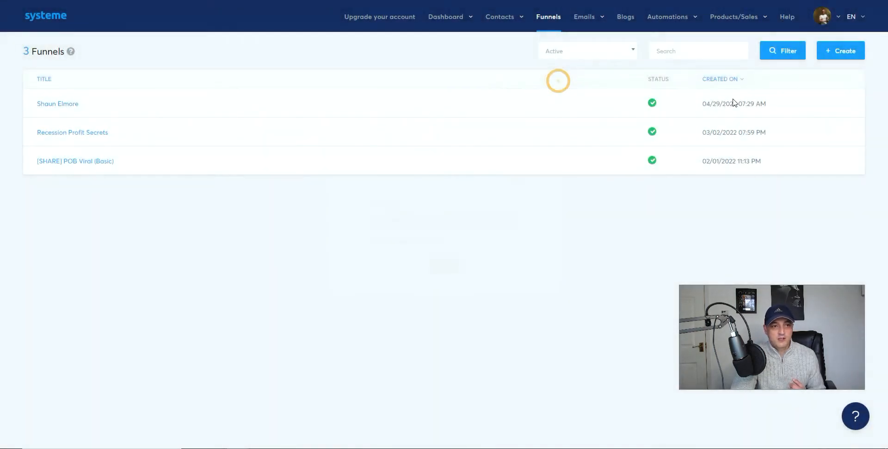
click(48, 105)
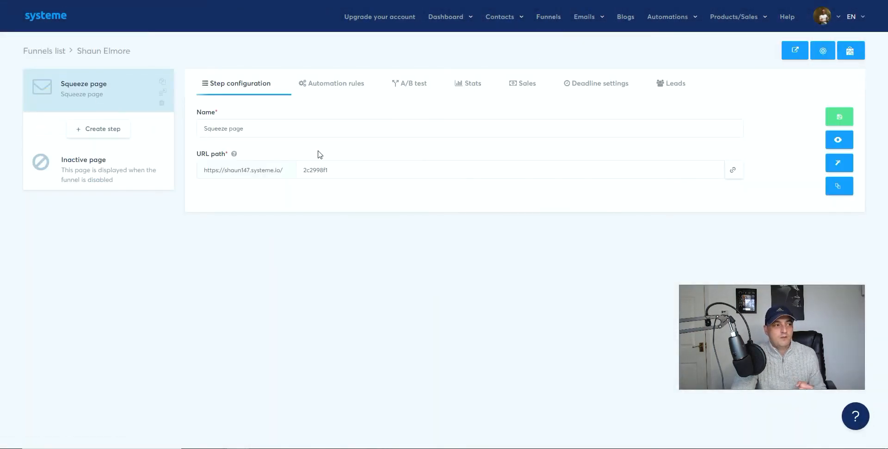
- Add an automation rule to the squeeze page with the trigger Funnel step form subscribed
click(330, 88)
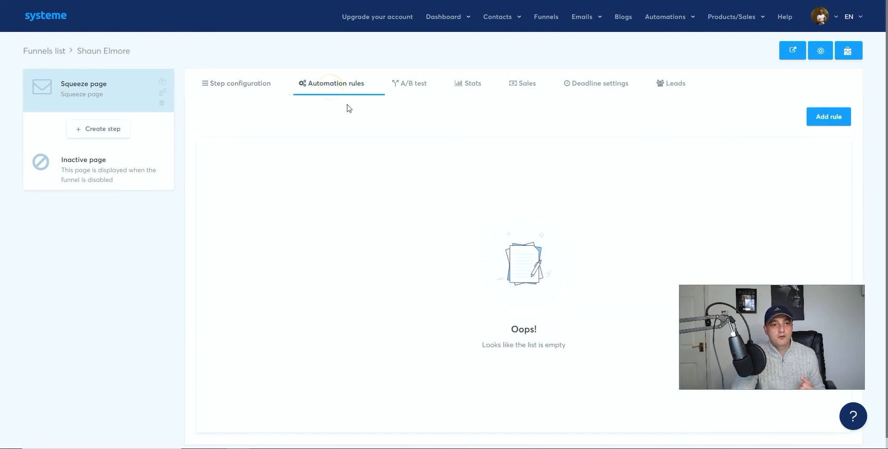
click(828, 118)
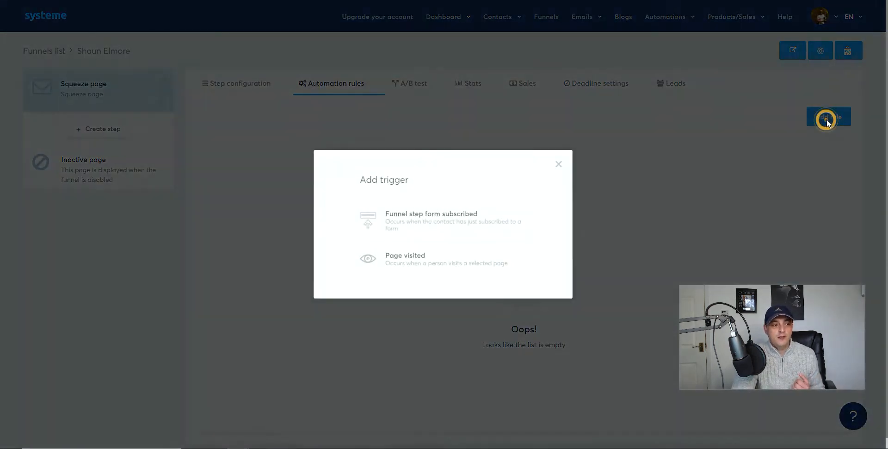
click(430, 227)
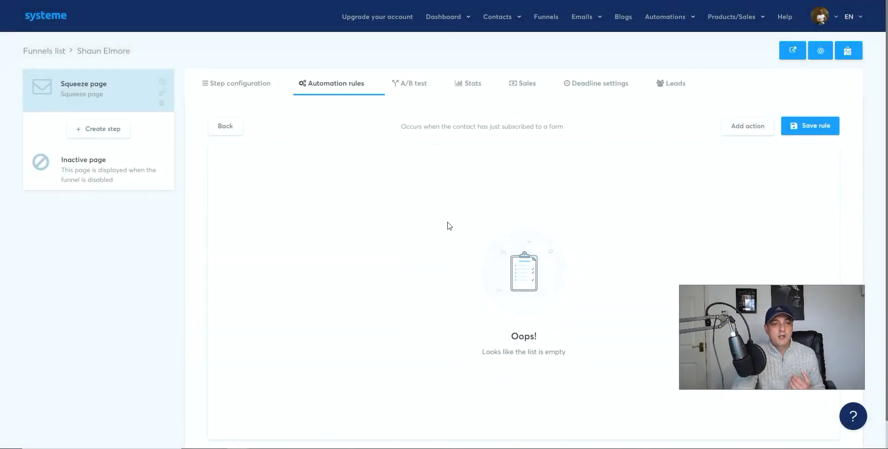
- Add a Subscribe to campaign action to the rule with the newly created email campaign, and save the rule
click(739, 134)
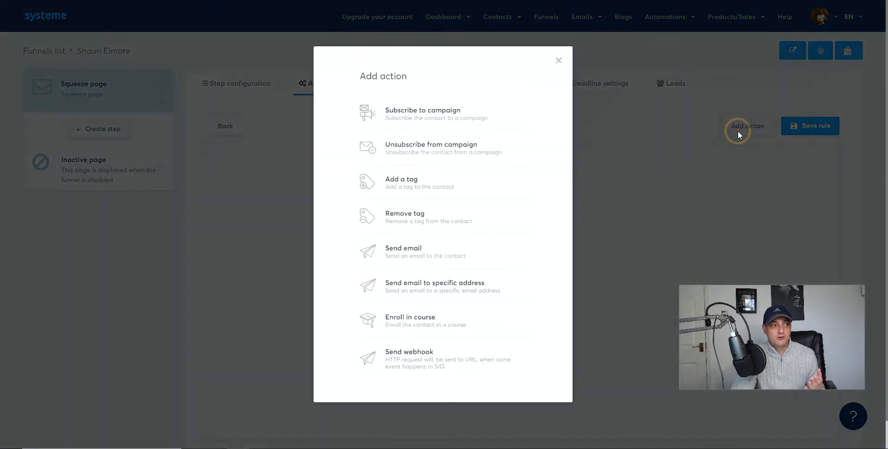
click(413, 121)
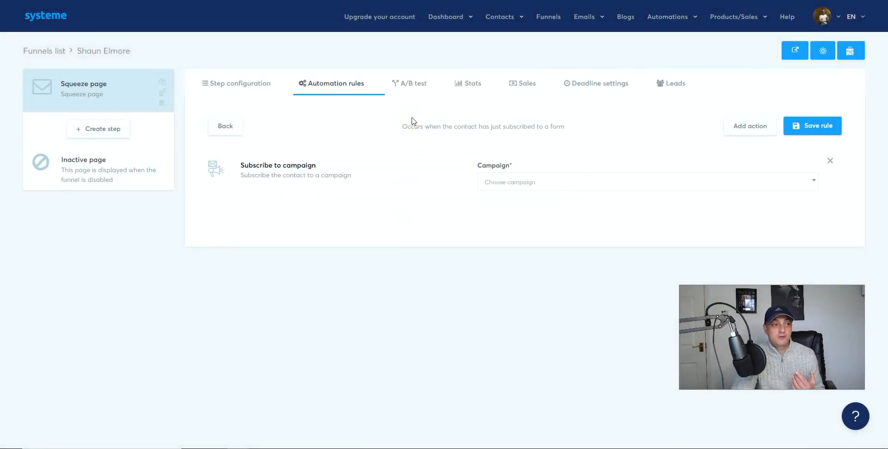
click(717, 183)
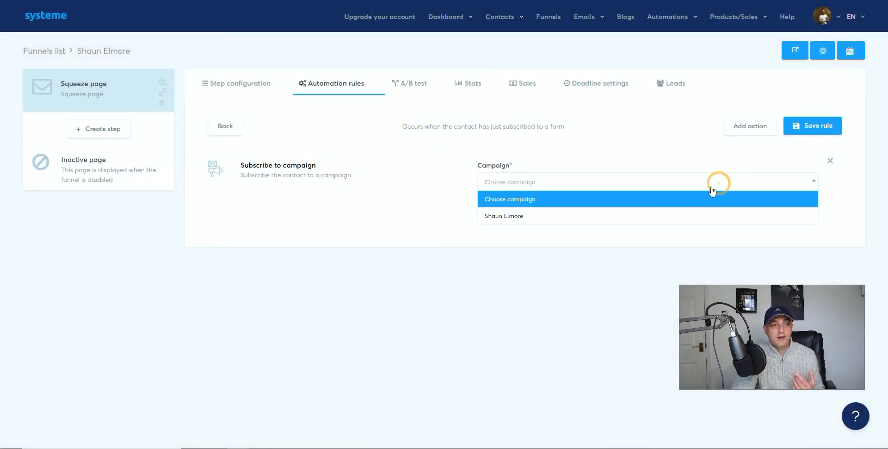
click(536, 216)
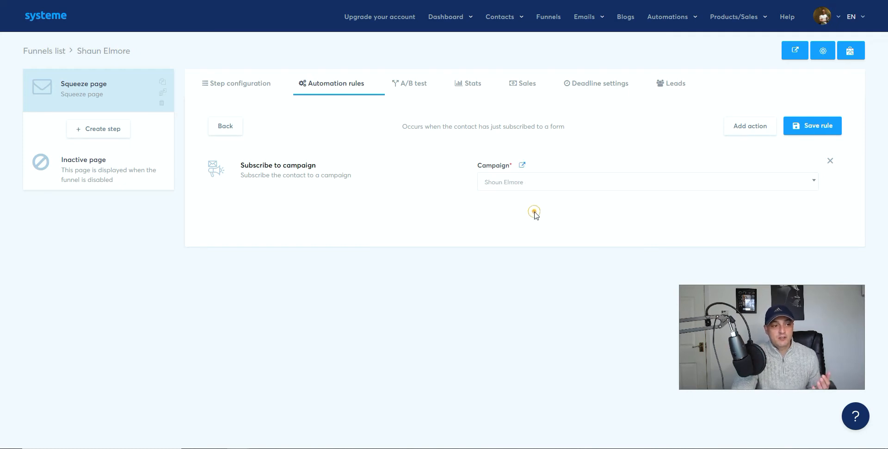
click(825, 129)
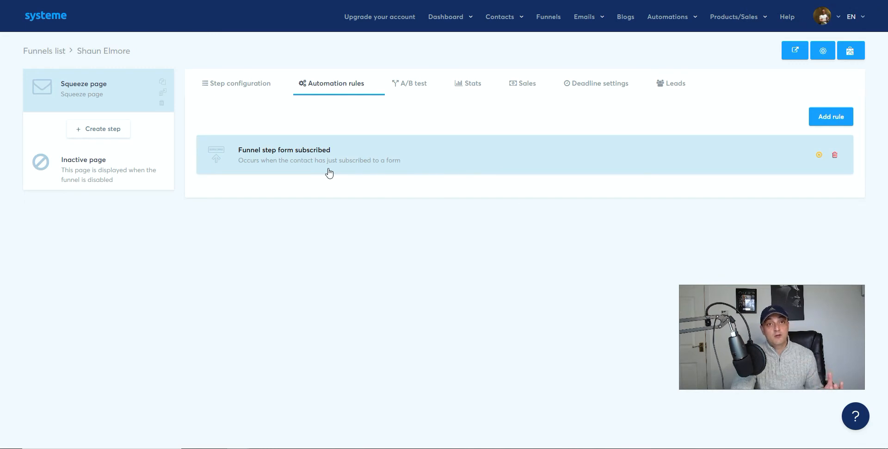
- Copy the squeeze page's public URL from its step configuration and open it in a new browser tab
click(119, 91)
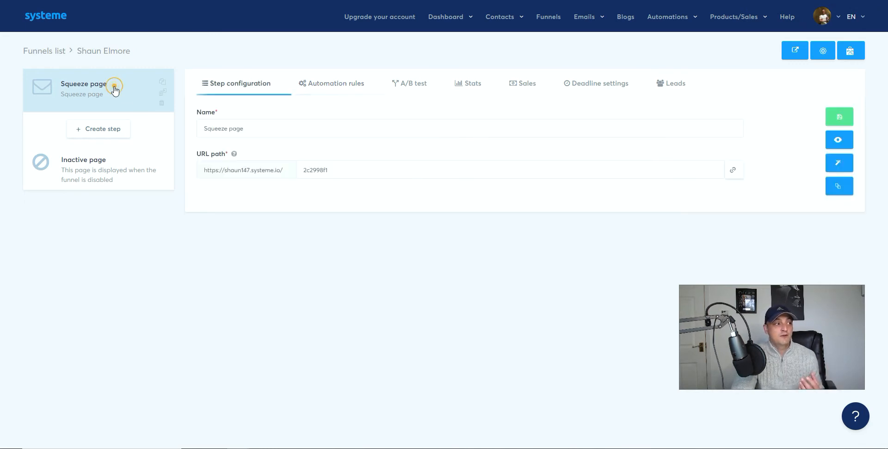
click(734, 172)
key(ctrl+t)
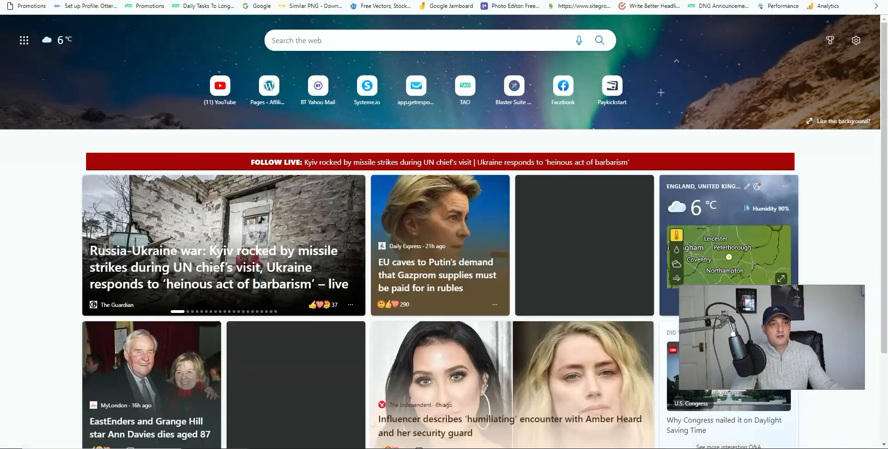
key(ctrl+v)
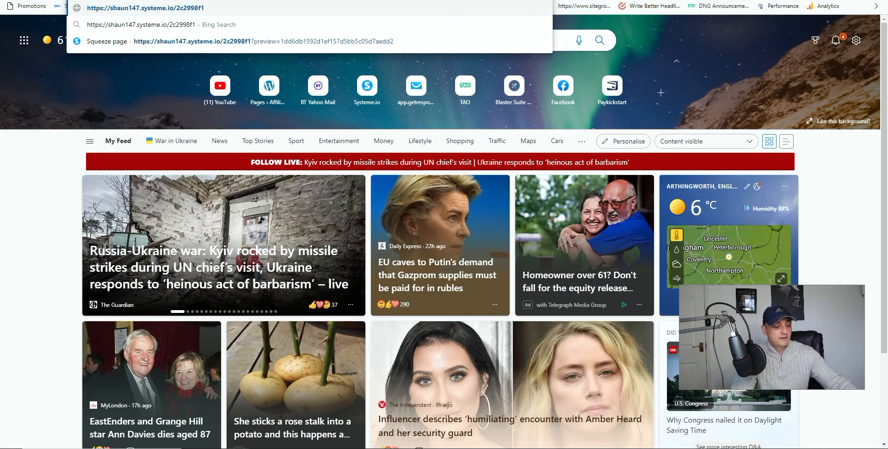
key(Return)
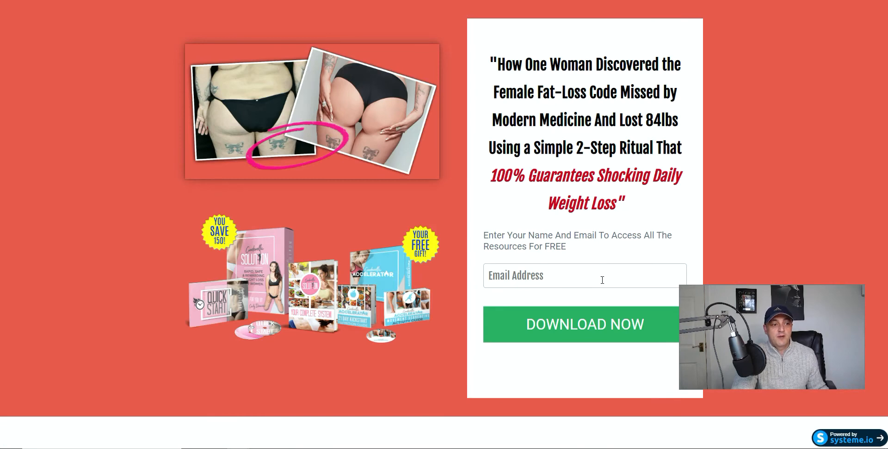
- Test the live squeeze page's opt-in form by filling in a saved email address and submitting it with DOWNLOAD NOW
click(594, 281)
click(573, 309)
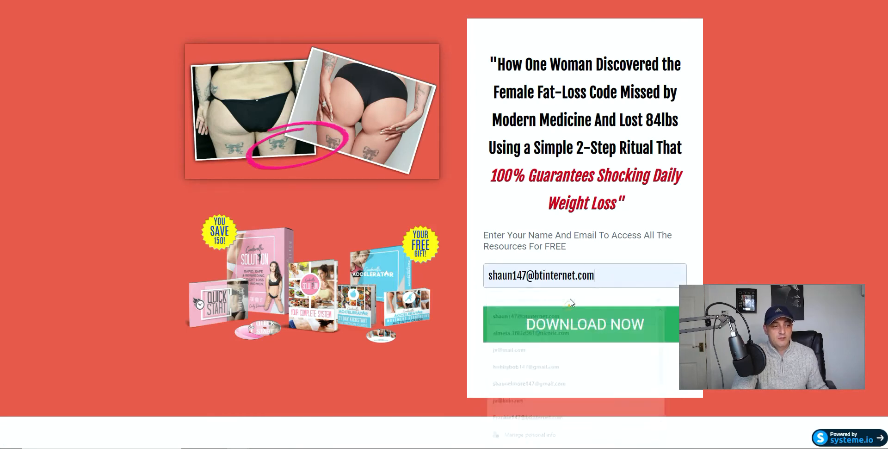
click(572, 326)
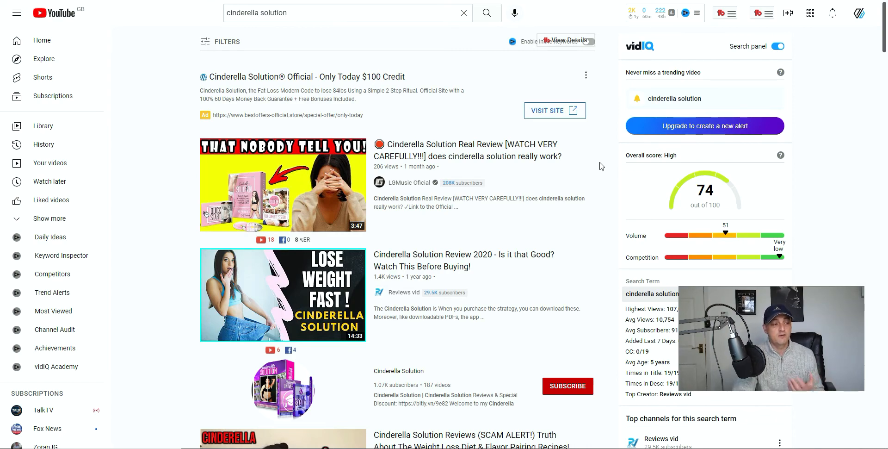
- Look through the YouTube search results for "cinderella solution" to examine the existing review videos
scroll(581, 125, down, 6)
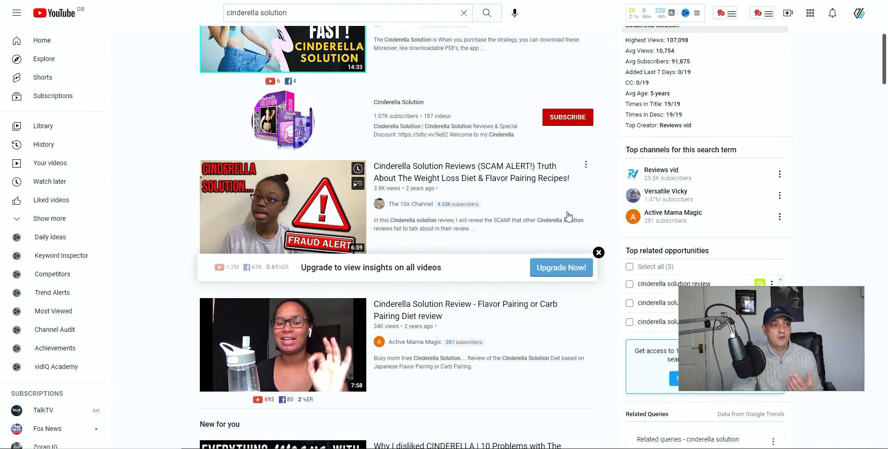
scroll(569, 216, down, 4)
scroll(568, 214, up, 9)
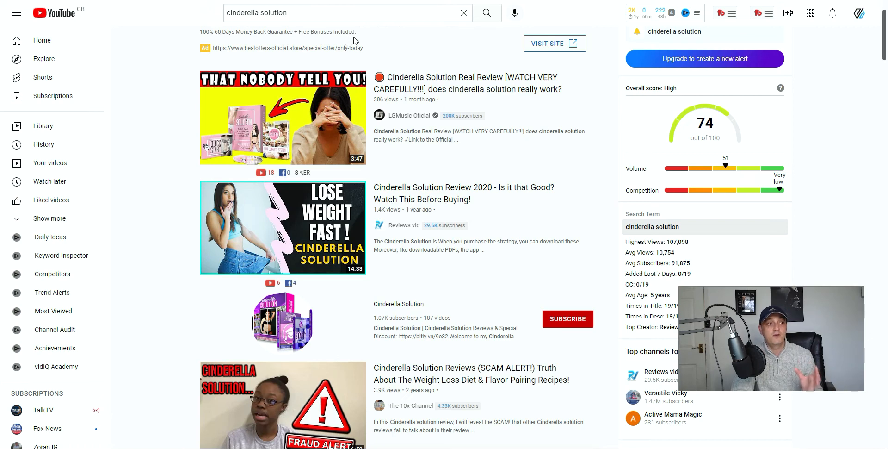
- Open the "Cinderella Solution Real Review" video, pause it, and check where the official website link in its description leads
click(442, 89)
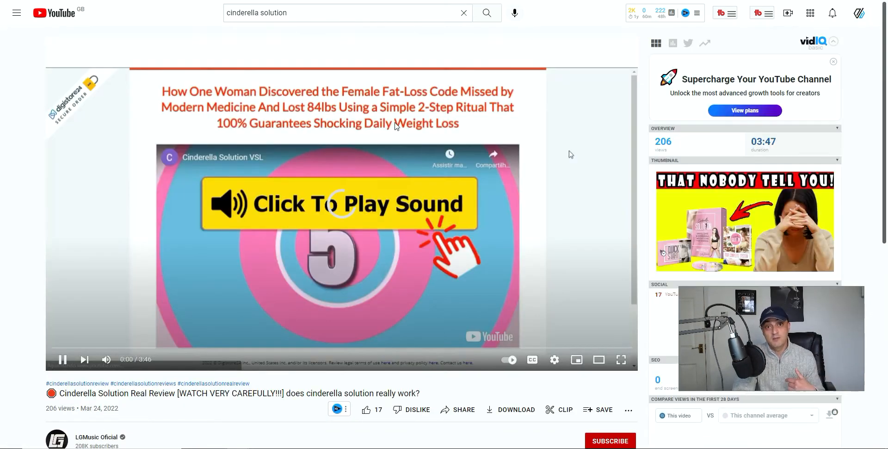
click(571, 154)
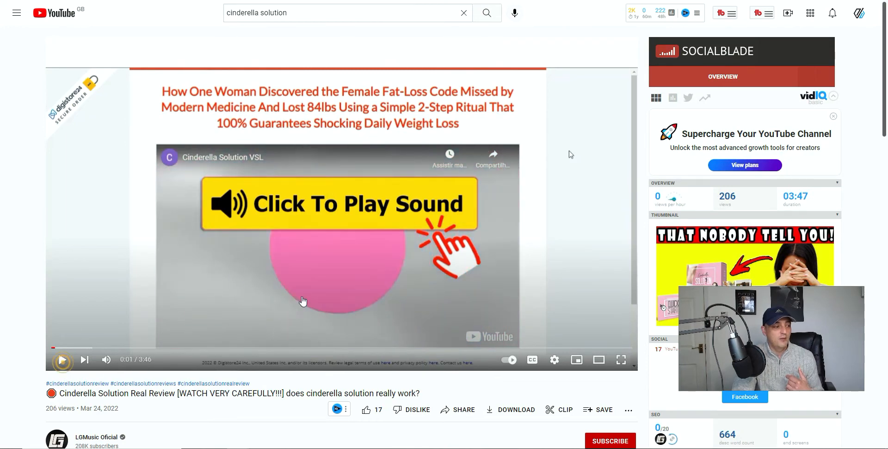
scroll(276, 289, down, 6)
click(101, 226)
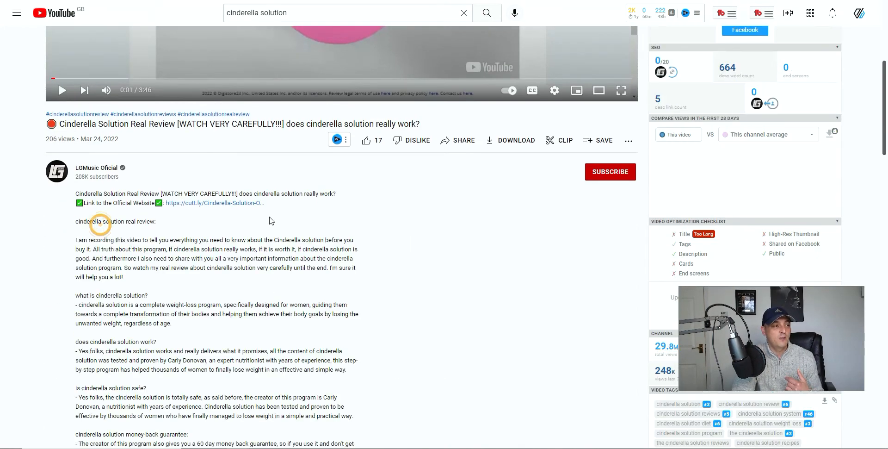
click(222, 206)
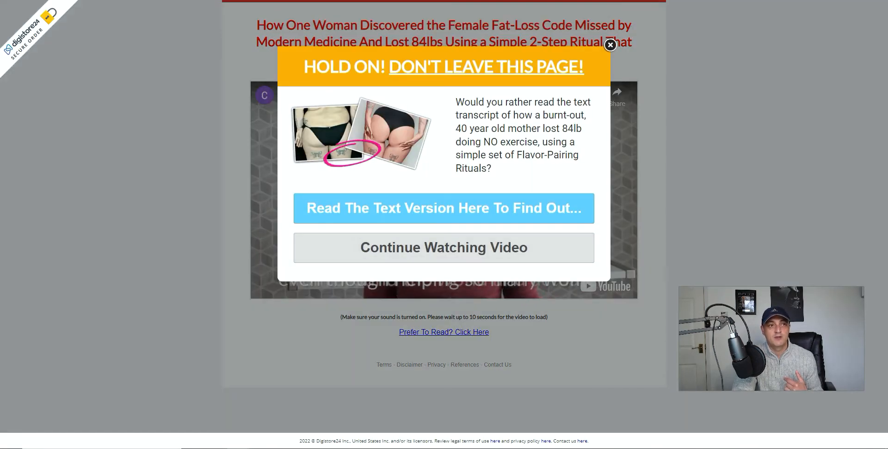
click(596, 0)
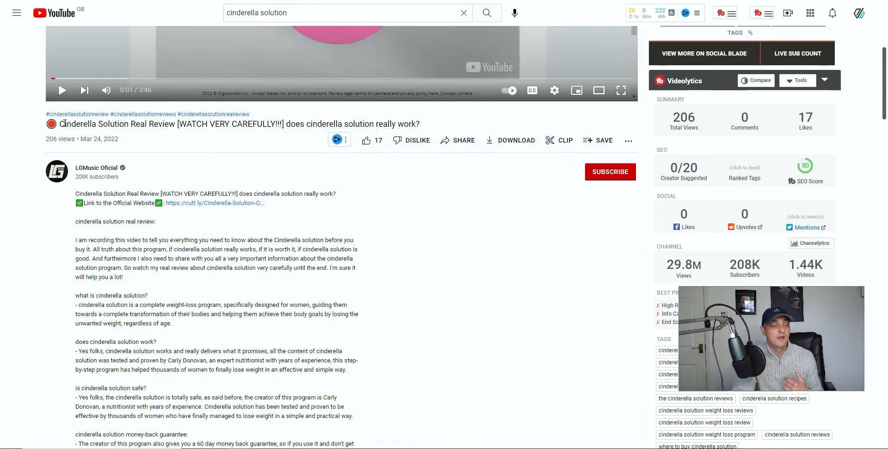
- Highlight the "Cinderella Solution Real Review" keyword in the video's title and examine the video's page and view count
drag(67, 123, 176, 123)
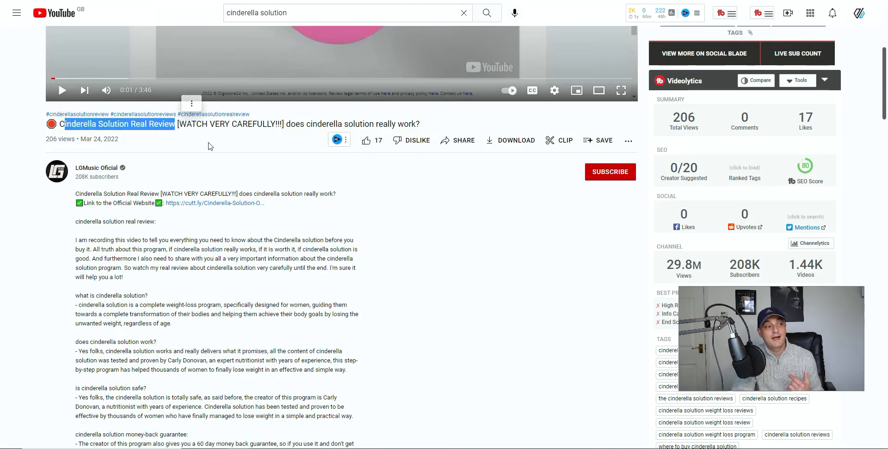
scroll(550, 271, up, 6)
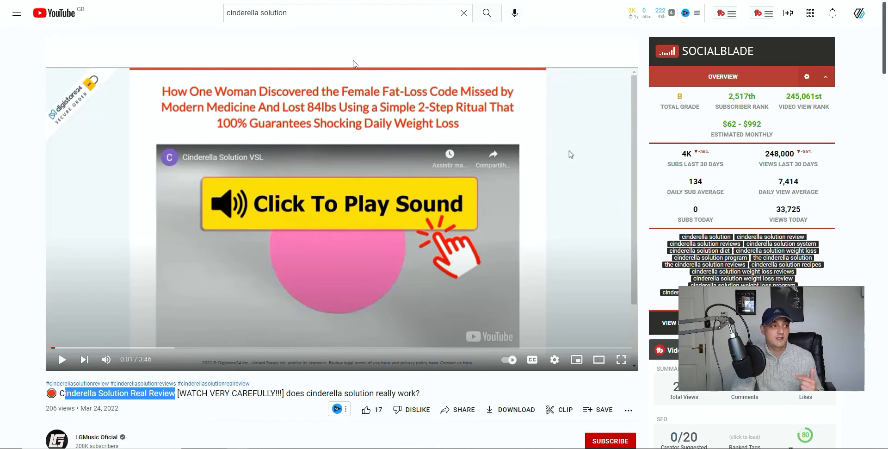
scroll(81, 291, down, 3)
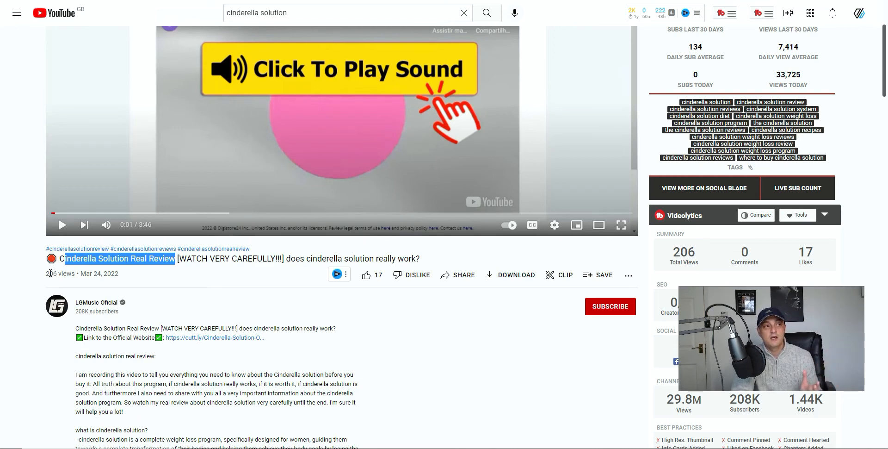
scroll(50, 273, up, 3)
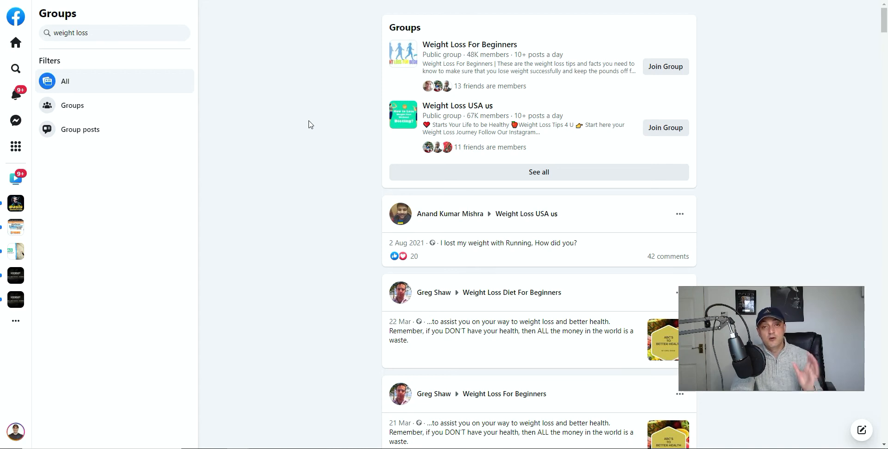
- Filter the Facebook "weight loss" search results to groups, review them, and switch back to the squeeze page preview
scroll(310, 124, down, 3)
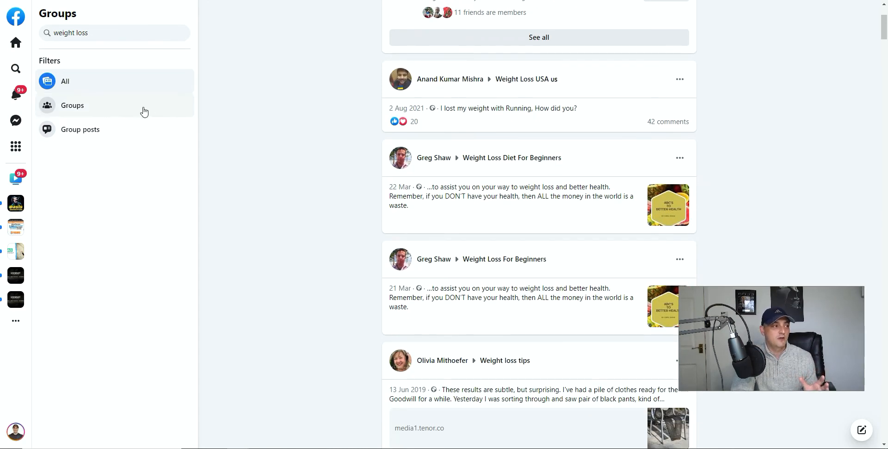
click(103, 106)
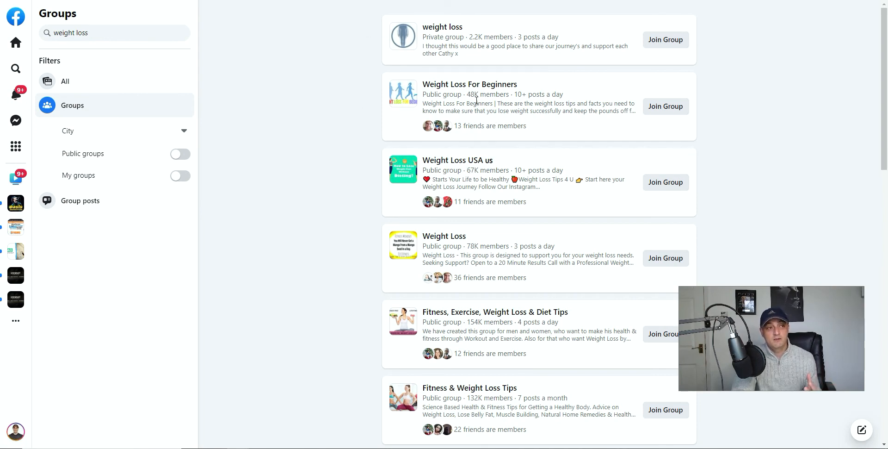
mouse_move(608, 163)
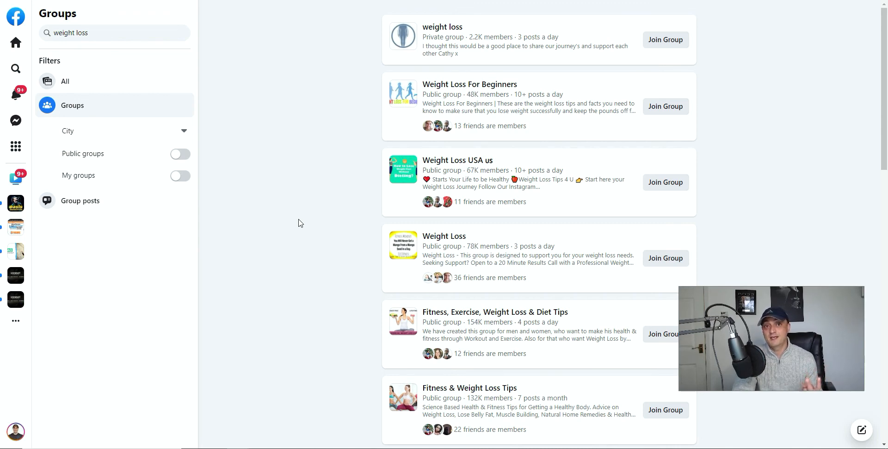
click(540, 1)
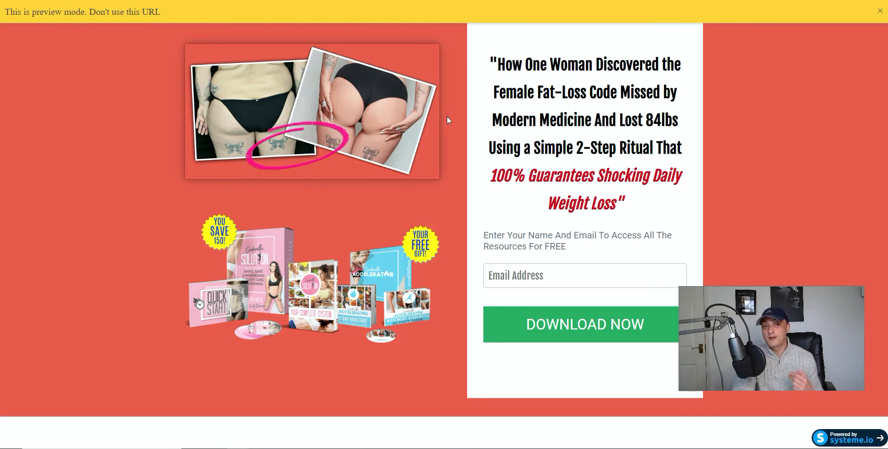